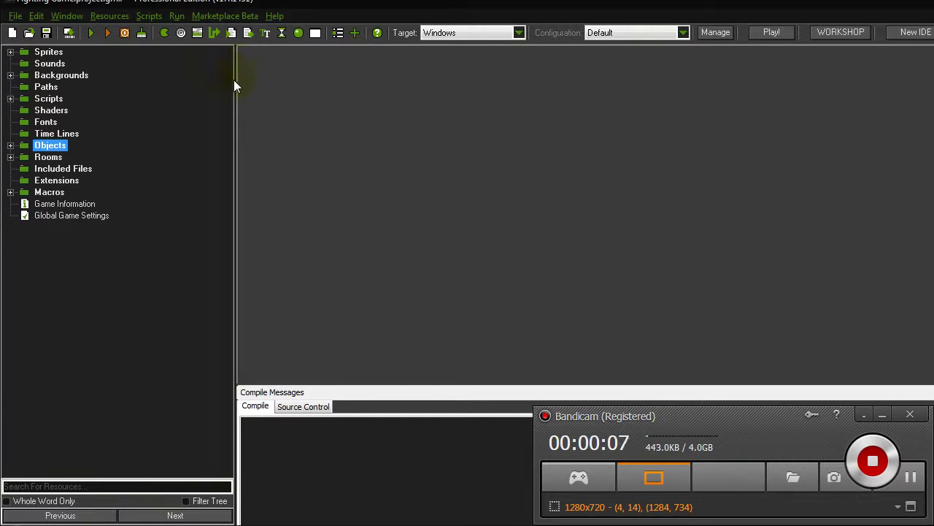
# Step: Open obj_lobby_manager from Objects > Networking on its Step event, and move the window up-left
pyautogui.click(11, 145)
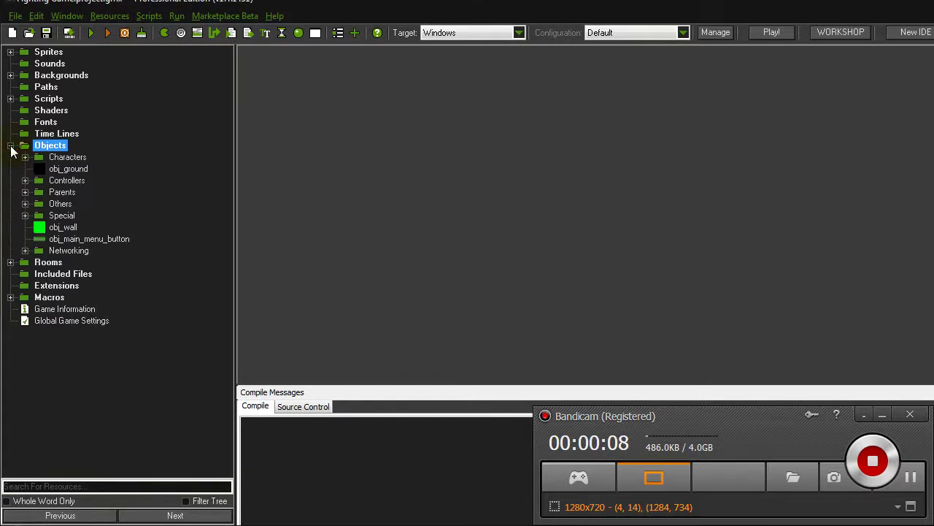
pyautogui.doubleClick(51, 251)
pyautogui.doubleClick(77, 262)
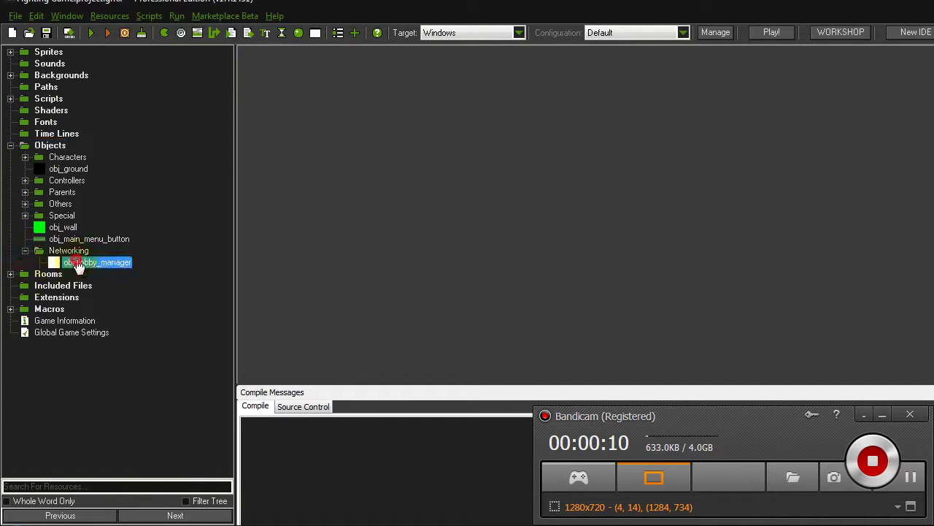
pyautogui.click(444, 132)
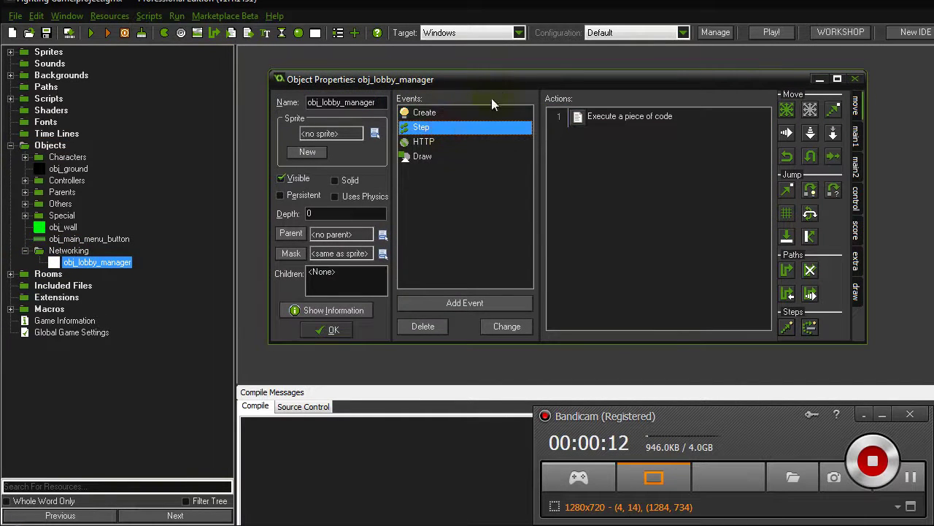
pyautogui.moveTo(488, 78); pyautogui.dragTo(346, 51)
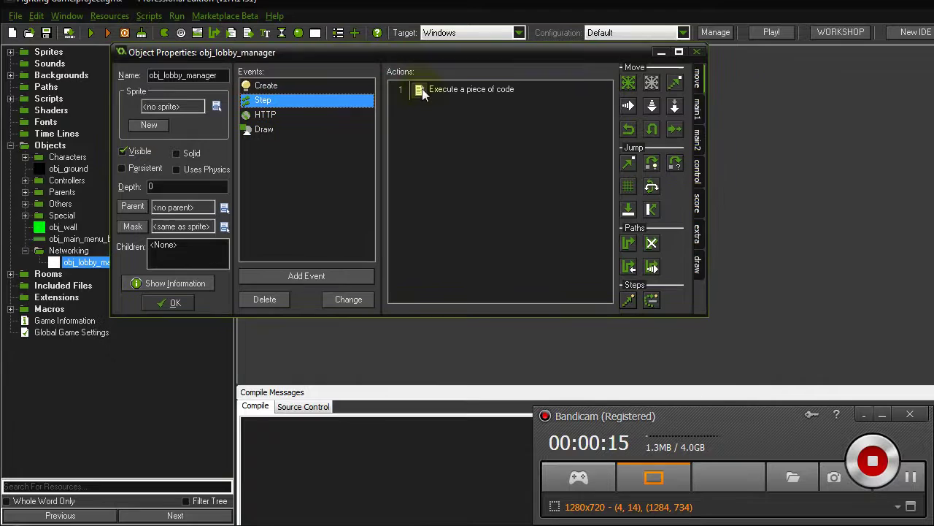
pyautogui.doubleClick(432, 92)
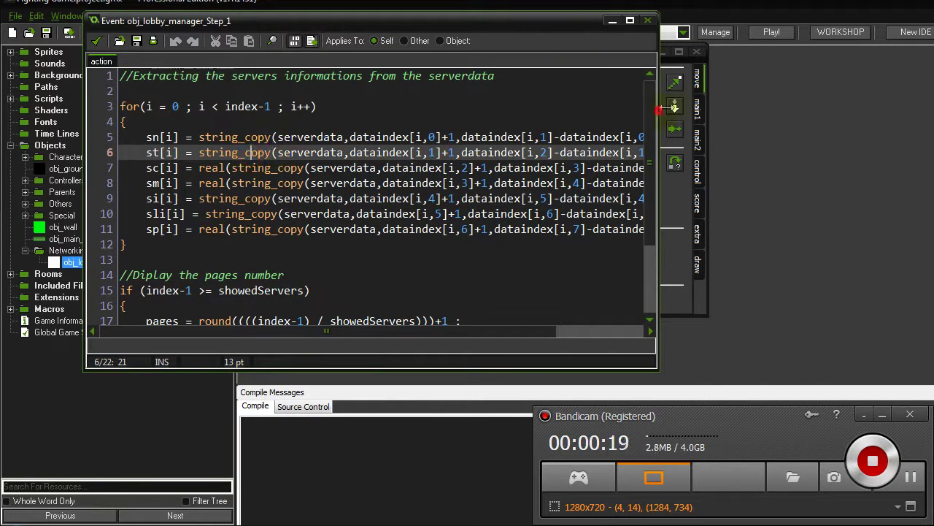
pyautogui.moveTo(659, 110); pyautogui.dragTo(912, 102)
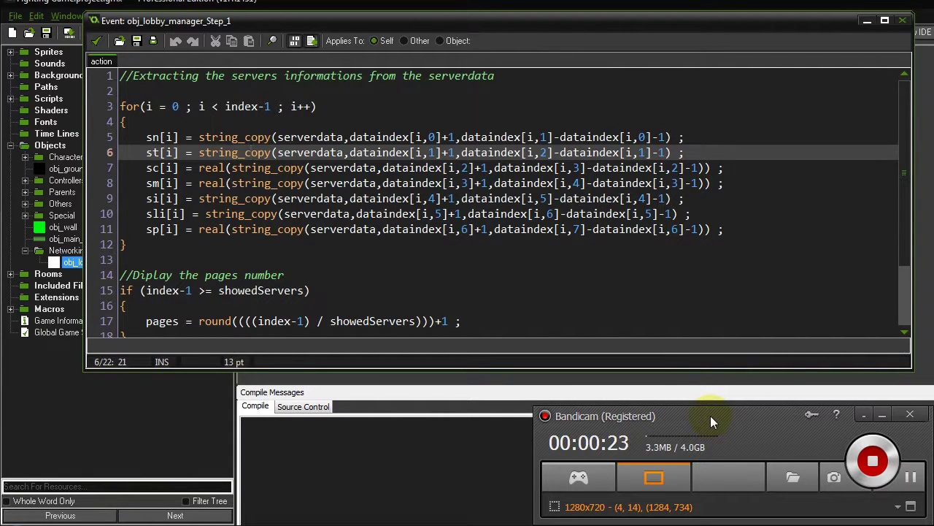
pyautogui.click(456, 217)
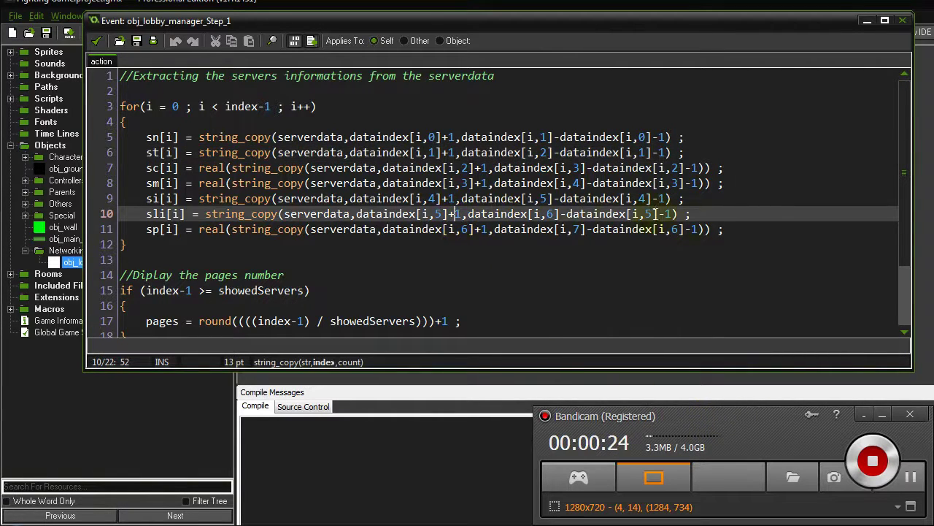
pyautogui.click(757, 229)
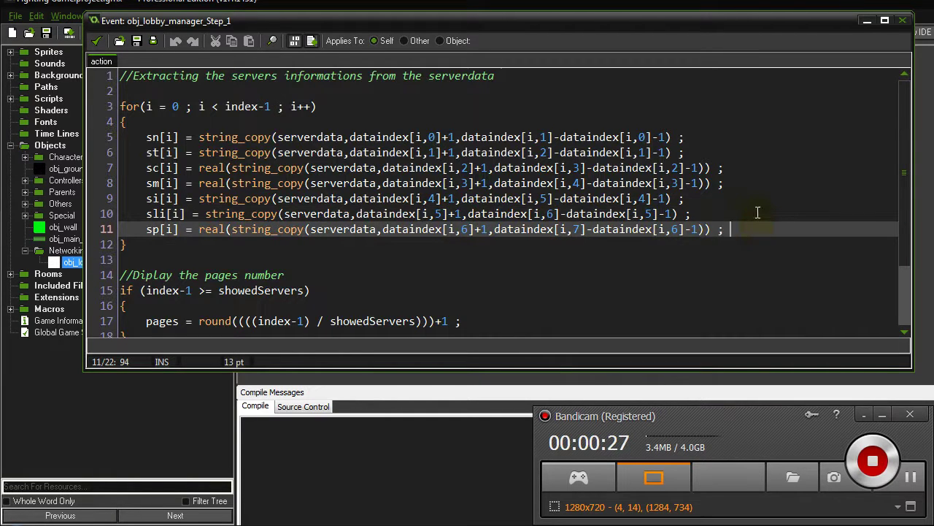
pyautogui.scroll(-2, 757, 212)
pyautogui.scroll(2, 757, 212)
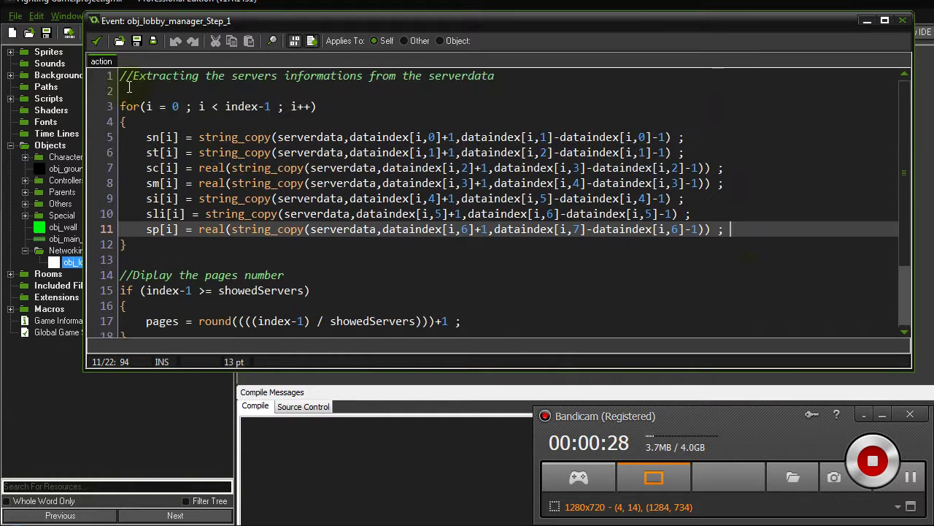
pyautogui.click(103, 40)
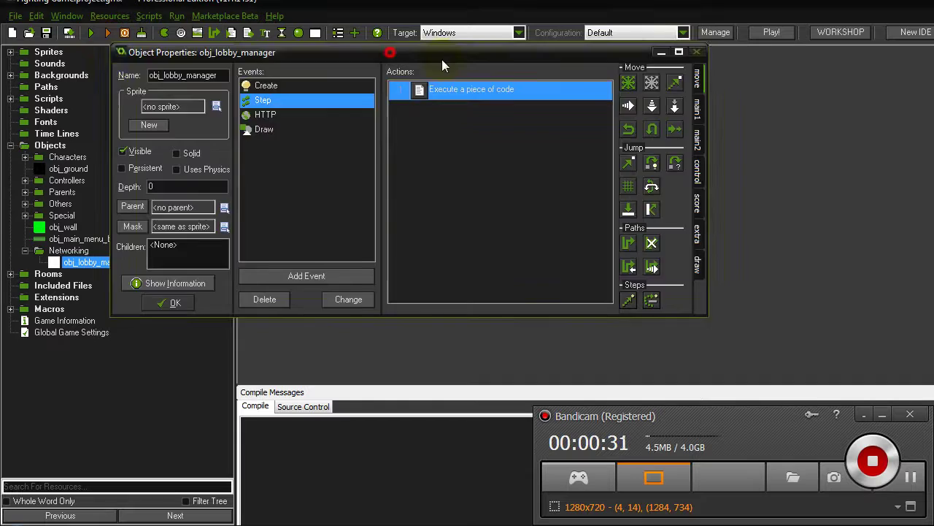
pyautogui.moveTo(442, 66); pyautogui.dragTo(582, 84)
pyautogui.doubleClick(46, 99)
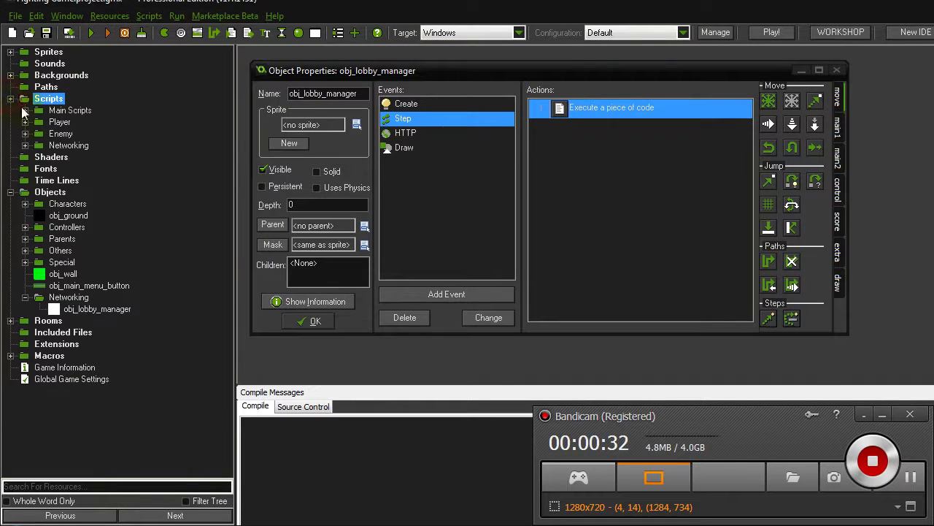
pyautogui.click(25, 145)
pyautogui.doubleClick(73, 157)
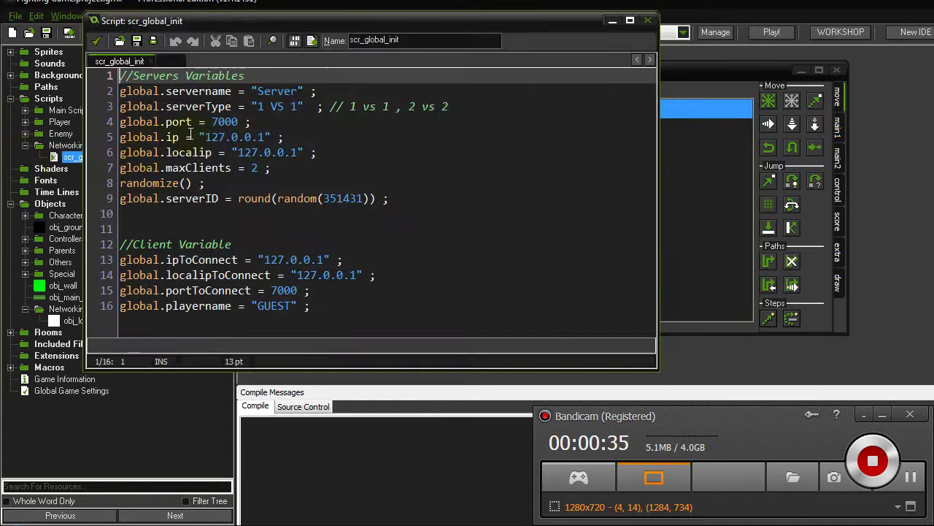
pyautogui.click(205, 137)
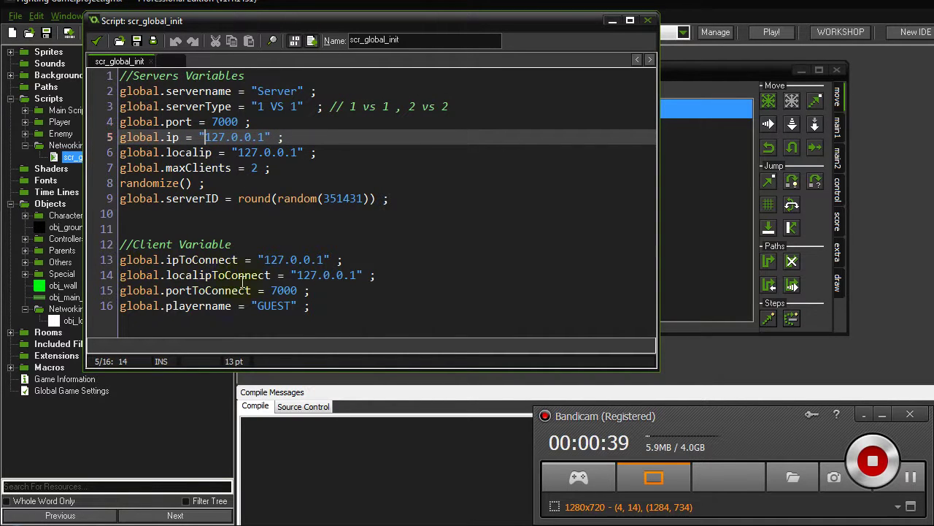
pyautogui.click(96, 41)
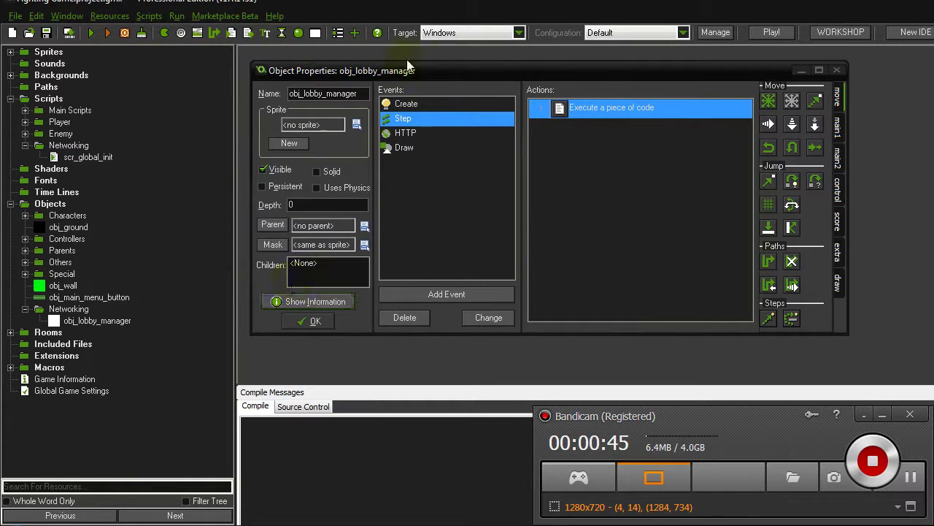
# Step: Narrow the resource tree panel and briefly reopen the Step event code
pyautogui.moveTo(233, 113); pyautogui.dragTo(151, 119)
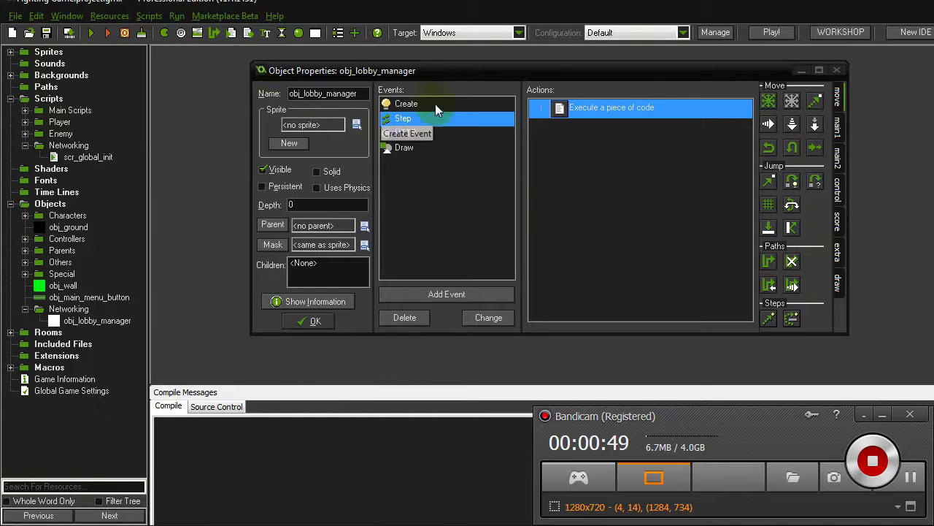
pyautogui.moveTo(460, 72); pyautogui.dragTo(343, 56)
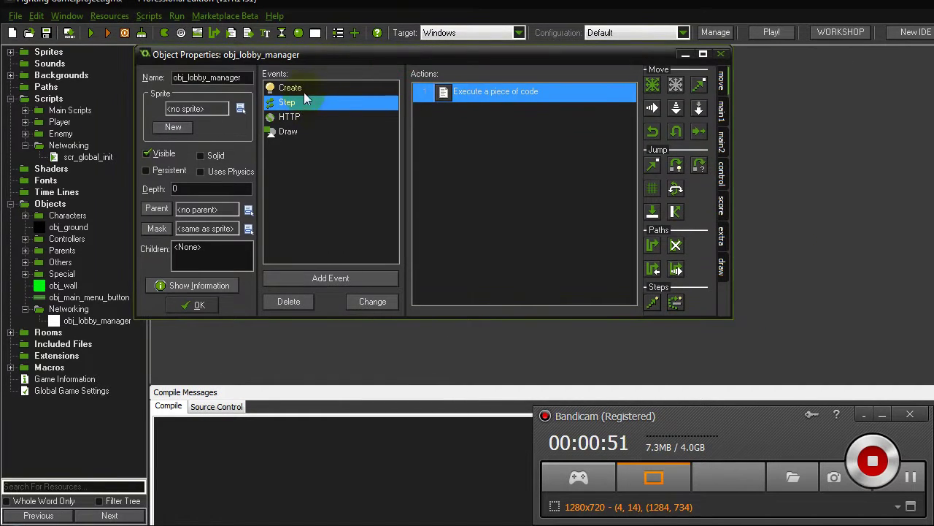
pyautogui.doubleClick(430, 97)
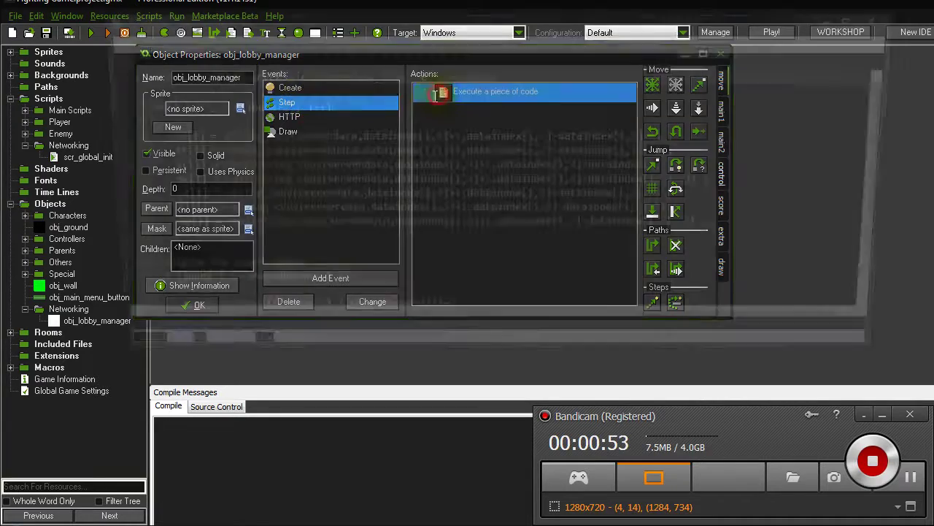
pyautogui.scroll(-2, 284, 135)
pyautogui.press('Escape')
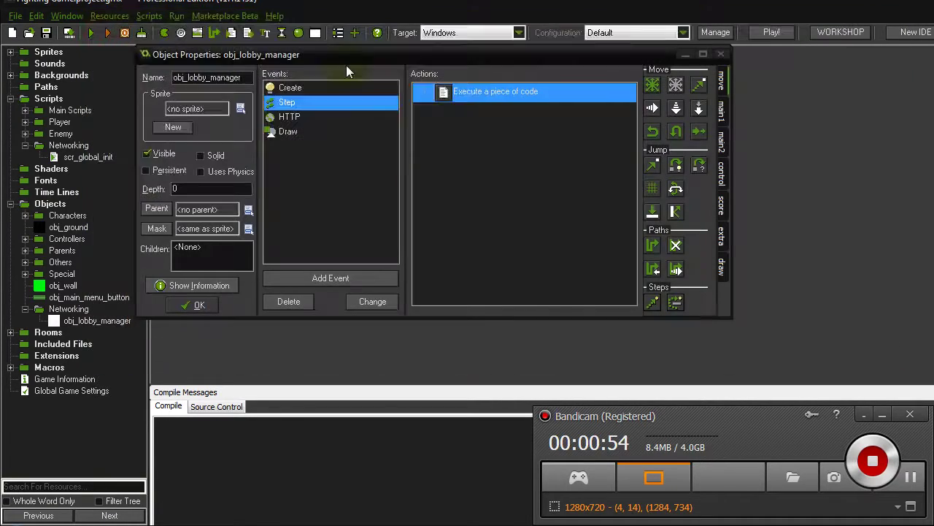
# Step: Open the Create event code and locate the pages and curPage variables
pyautogui.click(356, 88)
pyautogui.doubleClick(458, 88)
pyautogui.scroll(-8, 175, 193)
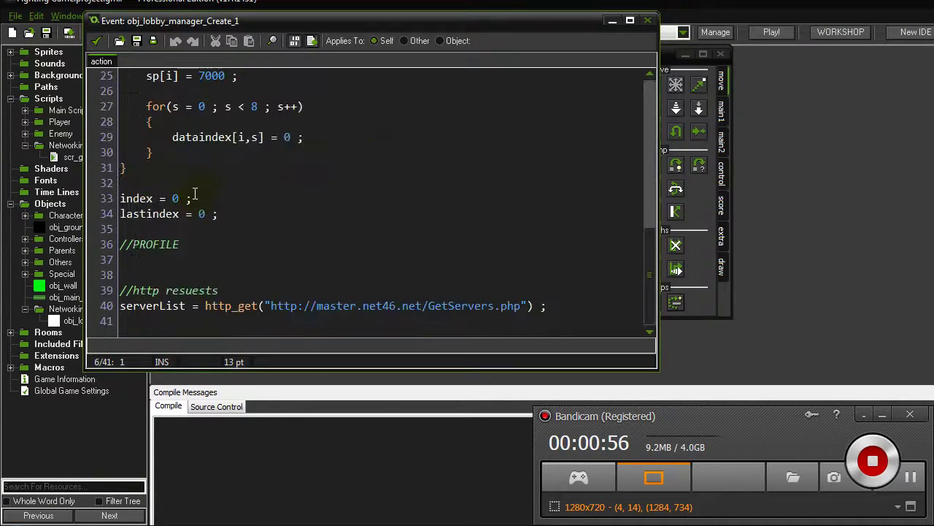
pyautogui.scroll(4, 174, 194)
pyautogui.scroll(1, 173, 186)
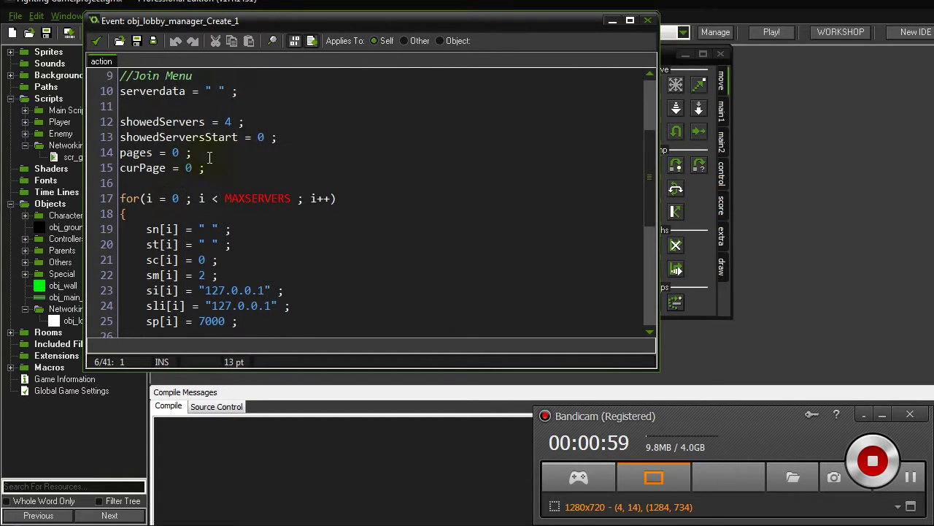
pyautogui.moveTo(209, 157); pyautogui.dragTo(153, 170)
# Step: Select the pages = 0 and curPage = 0 lines in the Create code
pyautogui.click(150, 153)
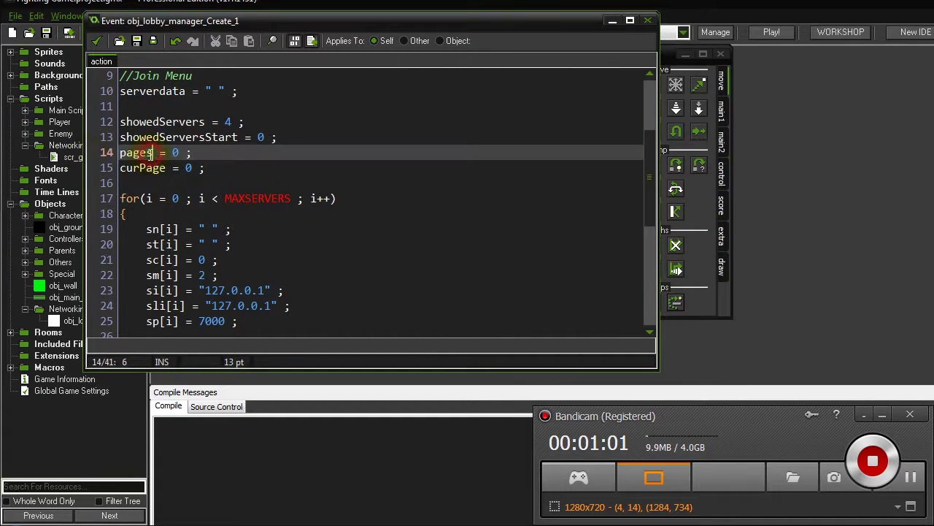
pyautogui.doubleClick(150, 153)
pyautogui.doubleClick(146, 169)
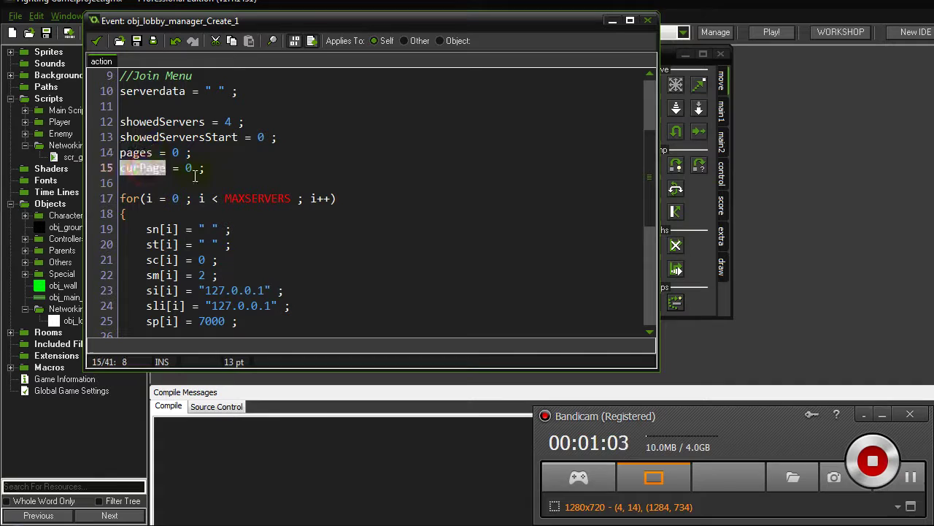
pyautogui.click(196, 175)
pyautogui.tripleClick(192, 157)
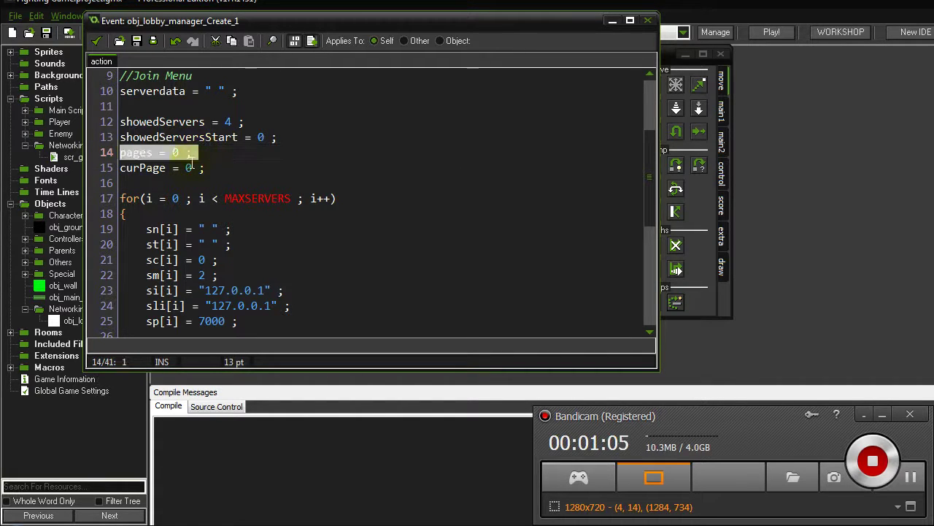
pyautogui.tripleClick(245, 167)
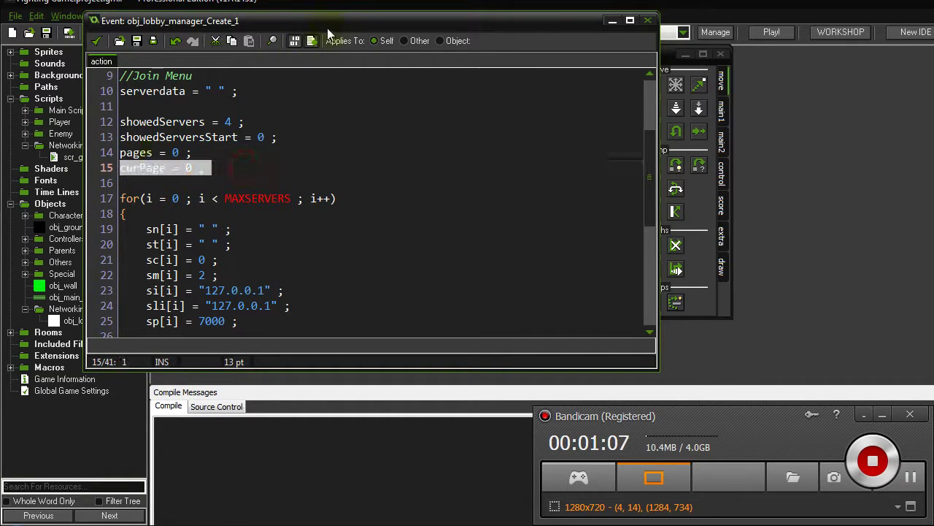
# Step: Shift the code editor to reveal the properties and reselect the curPage = 0 line
pyautogui.moveTo(327, 27); pyautogui.dragTo(498, 108)
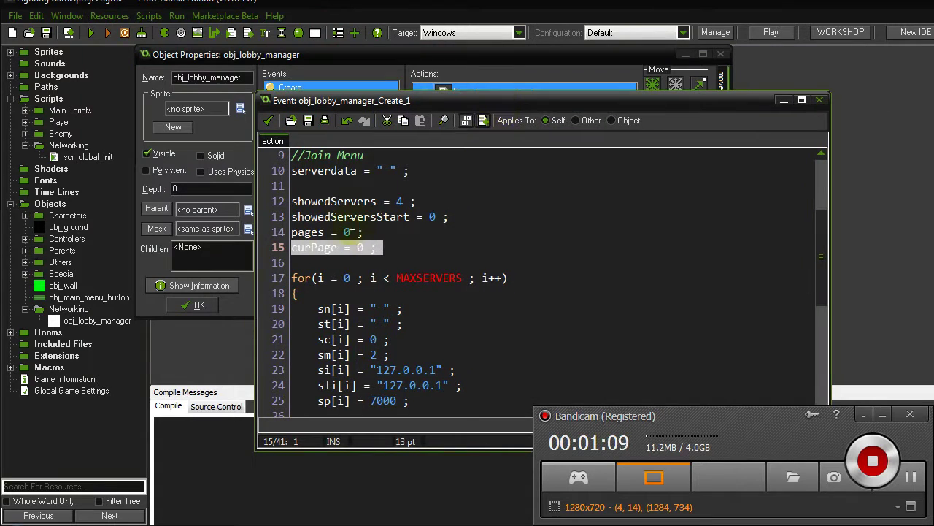
pyautogui.click(351, 218)
pyautogui.click(357, 247)
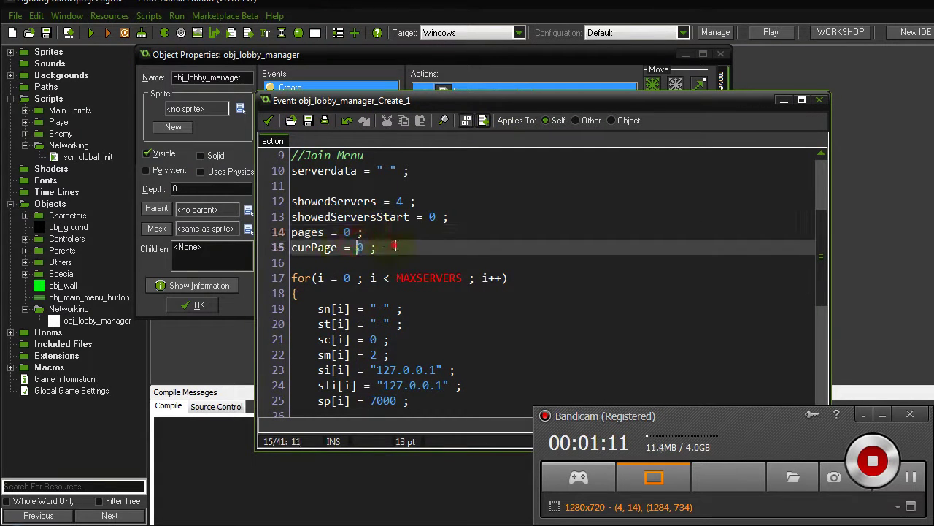
pyautogui.moveTo(394, 247); pyautogui.dragTo(270, 245)
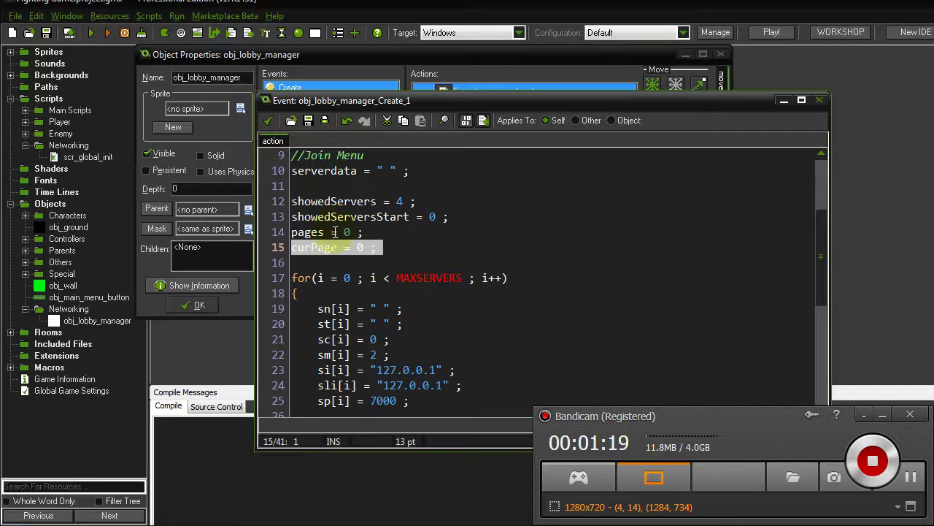
# Step: Close the Create code and open the Step event code at the pages block
pyautogui.click(268, 120)
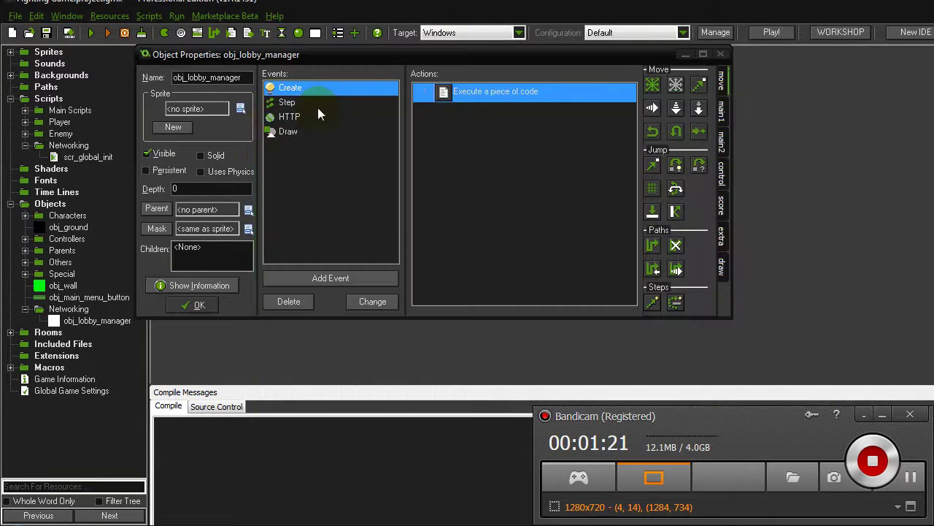
pyautogui.click(317, 133)
pyautogui.click(319, 105)
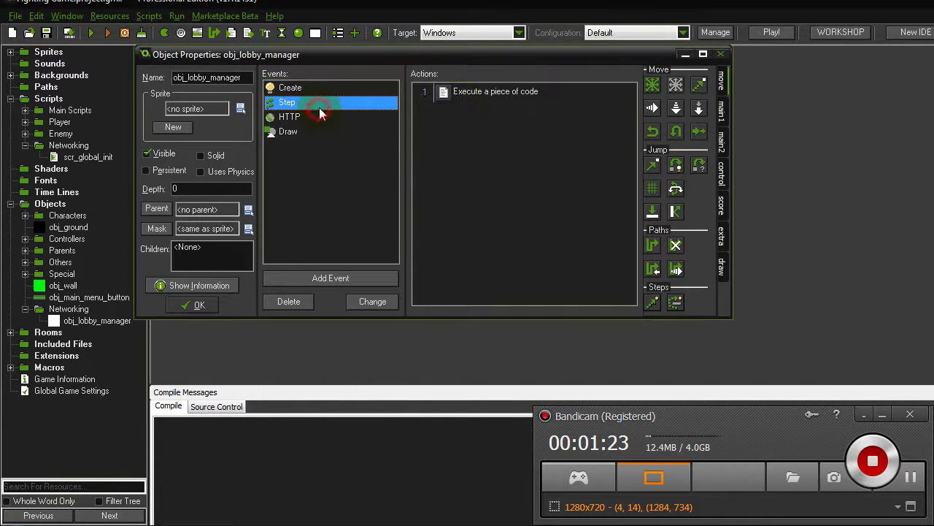
pyautogui.doubleClick(461, 94)
pyautogui.scroll(-2, 312, 168)
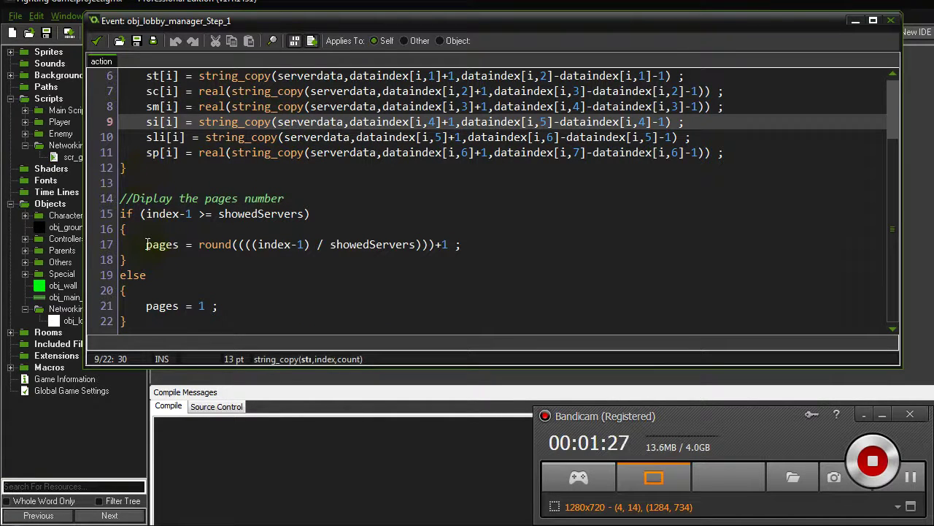
# Step: Highlight the round((index-1)/showedServers)+1 pages formula on line 17
pyautogui.moveTo(144, 243); pyautogui.dragTo(497, 248)
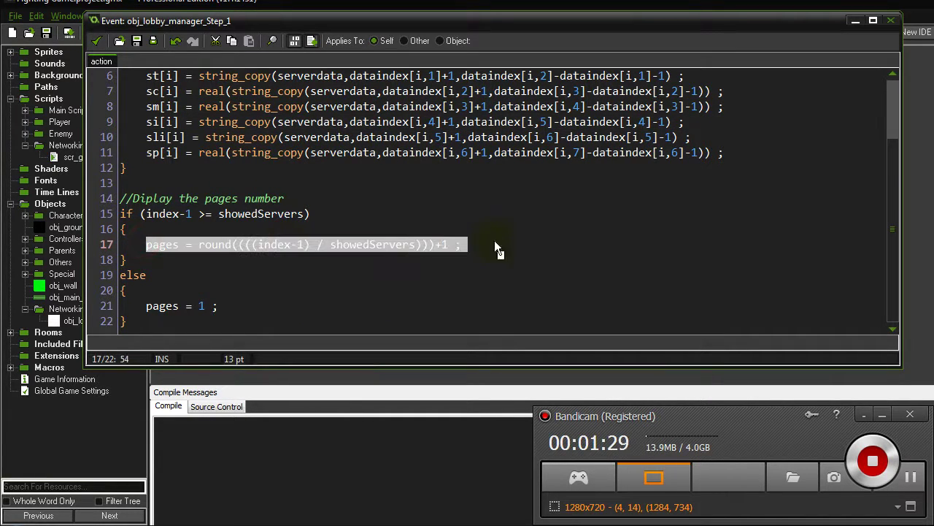
pyautogui.click(272, 260)
pyautogui.moveTo(145, 245); pyautogui.dragTo(511, 243)
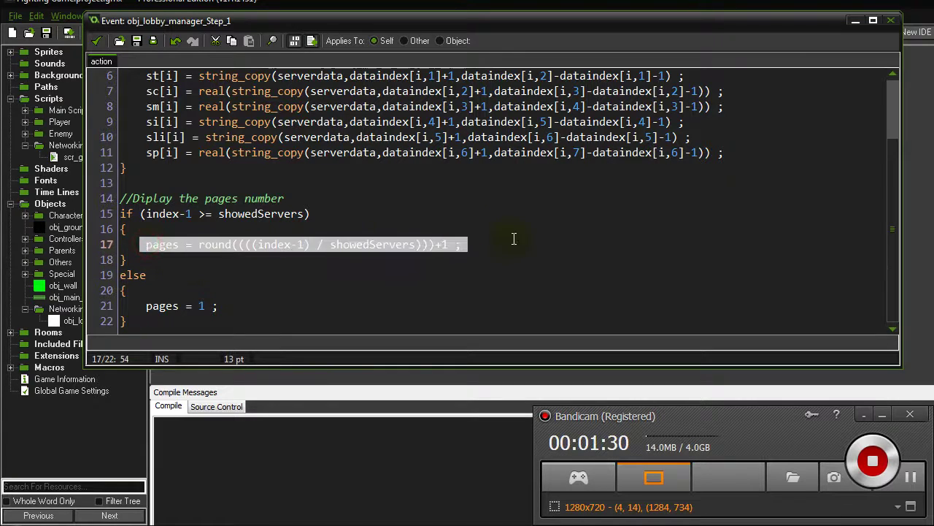
pyautogui.click(284, 271)
pyautogui.moveTo(146, 243); pyautogui.dragTo(589, 248)
pyautogui.click(386, 257)
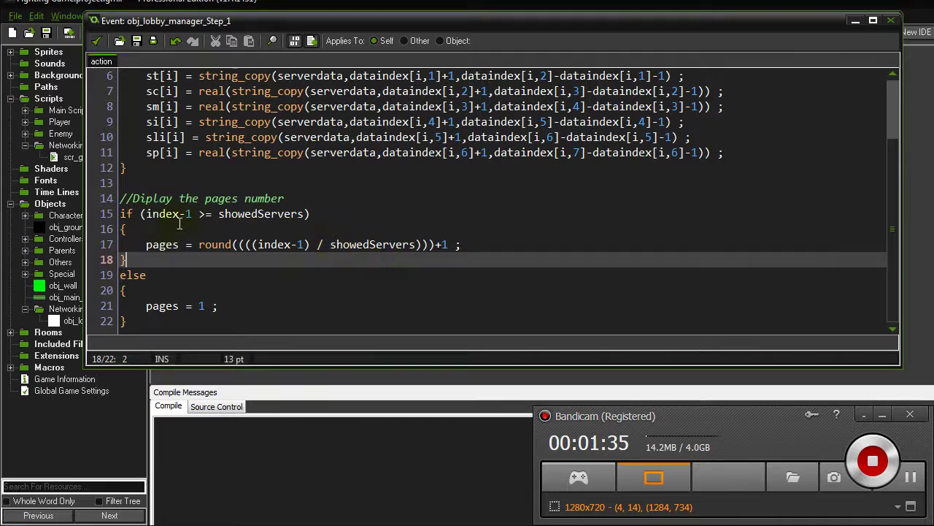
# Step: Point out index-1 and showedServers in the if condition
pyautogui.moveTo(193, 213); pyautogui.dragTo(147, 214)
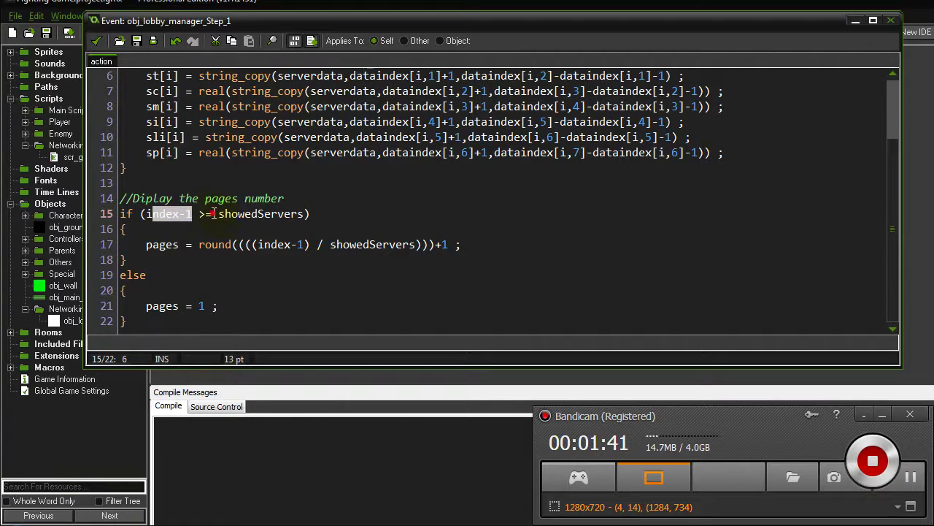
pyautogui.click(210, 213)
pyautogui.doubleClick(245, 213)
pyautogui.click(270, 224)
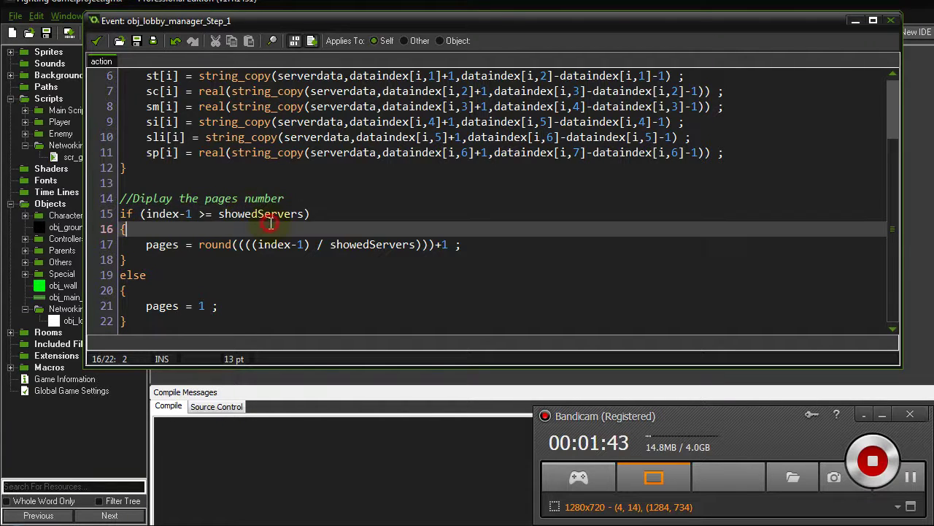
pyautogui.doubleClick(266, 214)
pyautogui.click(266, 214)
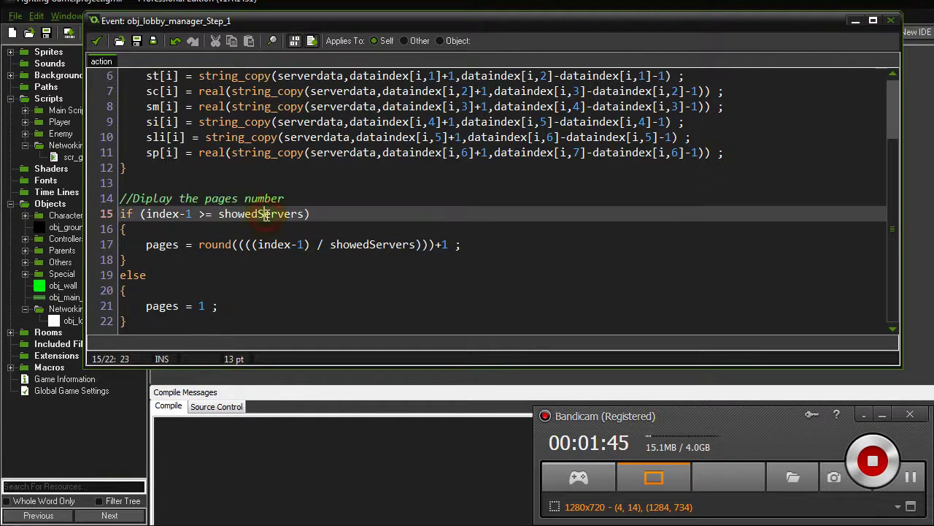
pyautogui.doubleClick(265, 213)
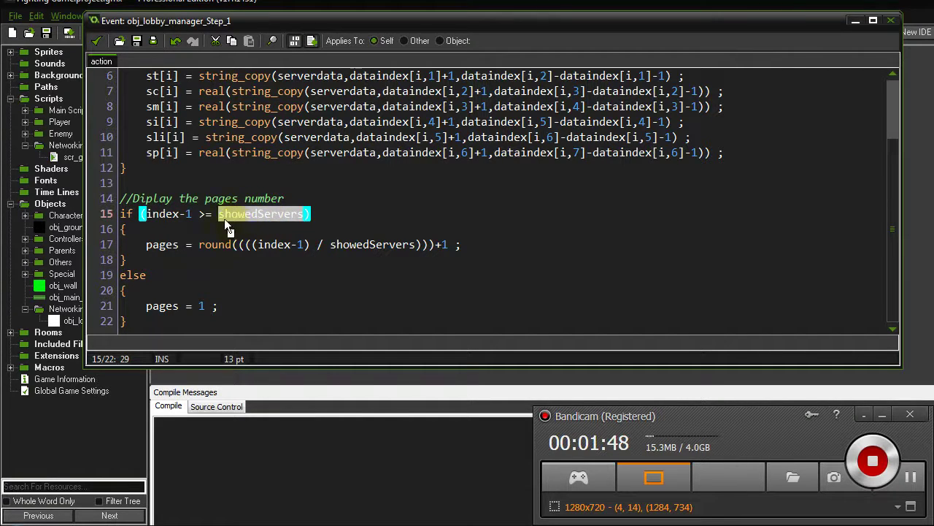
pyautogui.click(199, 214)
# Step: Add extra brackets around the division in line 17's pages formula and mark the +1
pyautogui.click(157, 245)
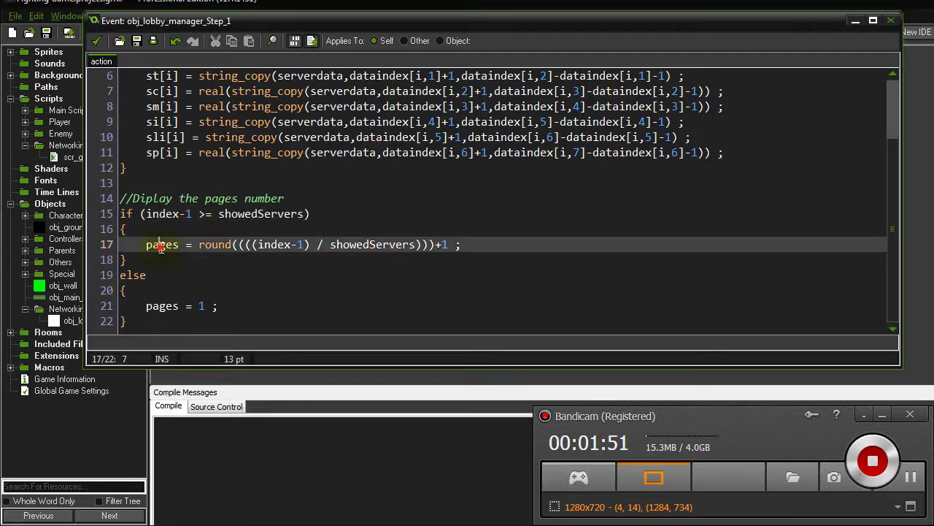
pyautogui.doubleClick(160, 247)
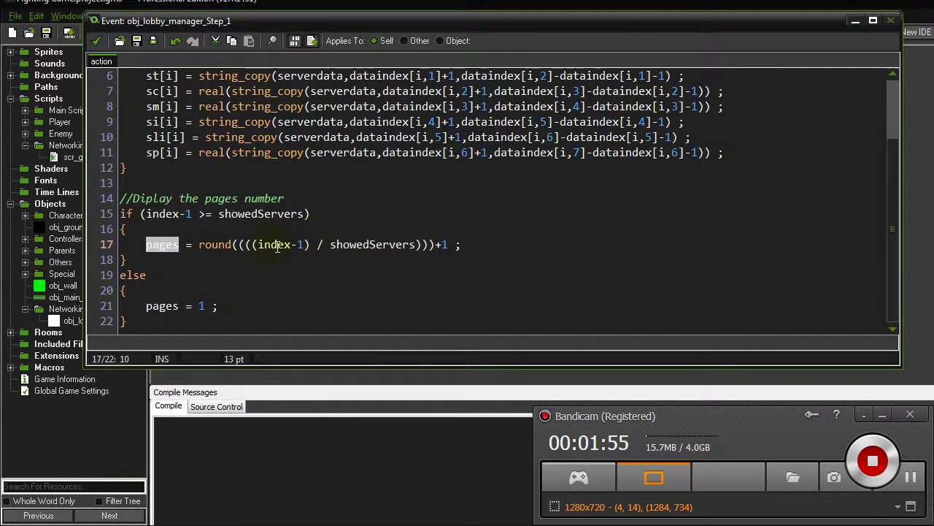
pyautogui.moveTo(315, 245); pyautogui.dragTo(245, 244)
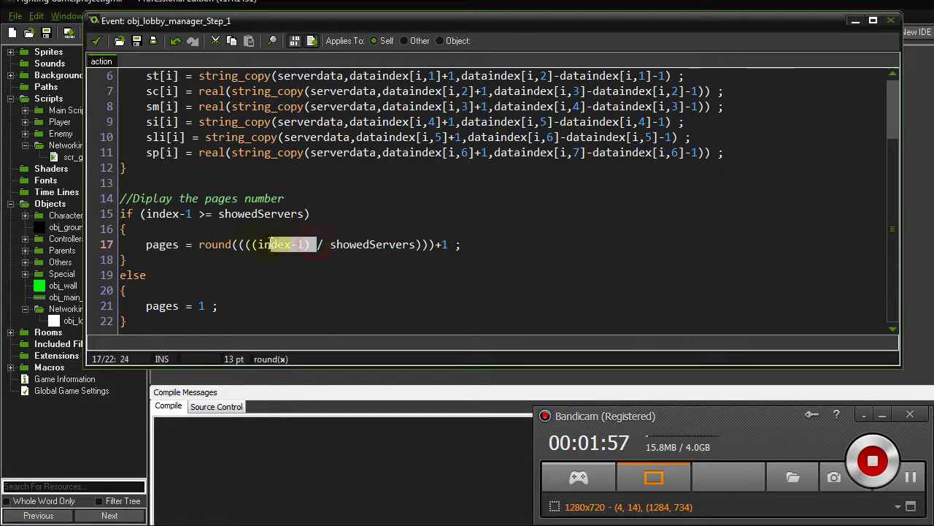
pyautogui.write('(')
pyautogui.click(421, 244)
pyautogui.write(')')
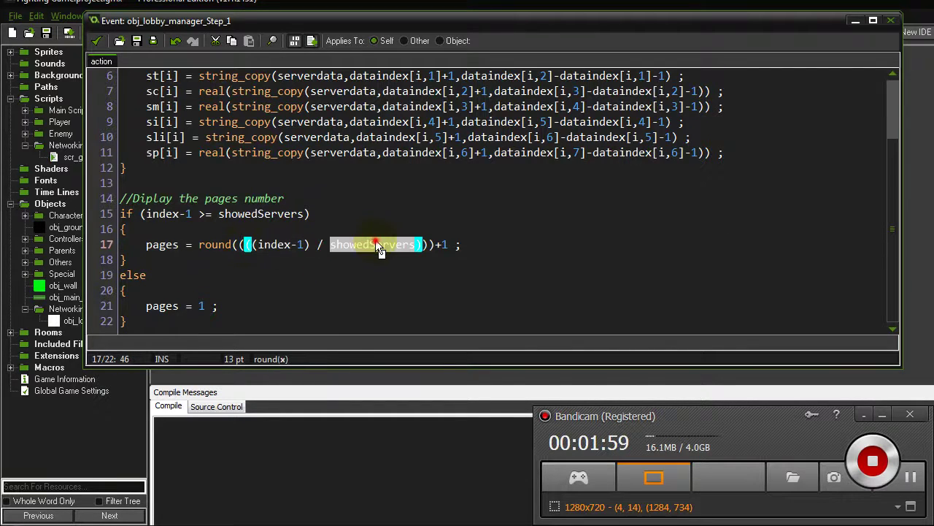
pyautogui.click(374, 244)
pyautogui.moveTo(447, 244); pyautogui.dragTo(436, 244)
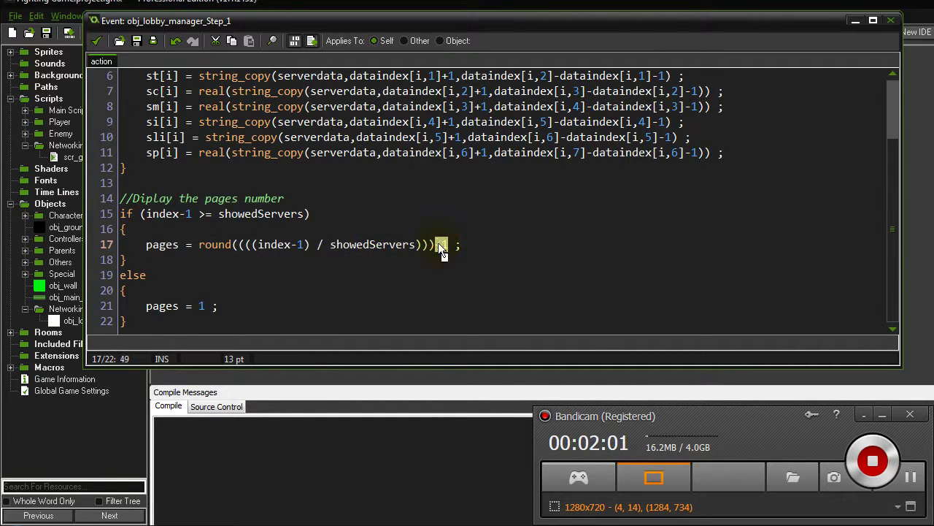
pyautogui.write('+1')
pyautogui.click(338, 244)
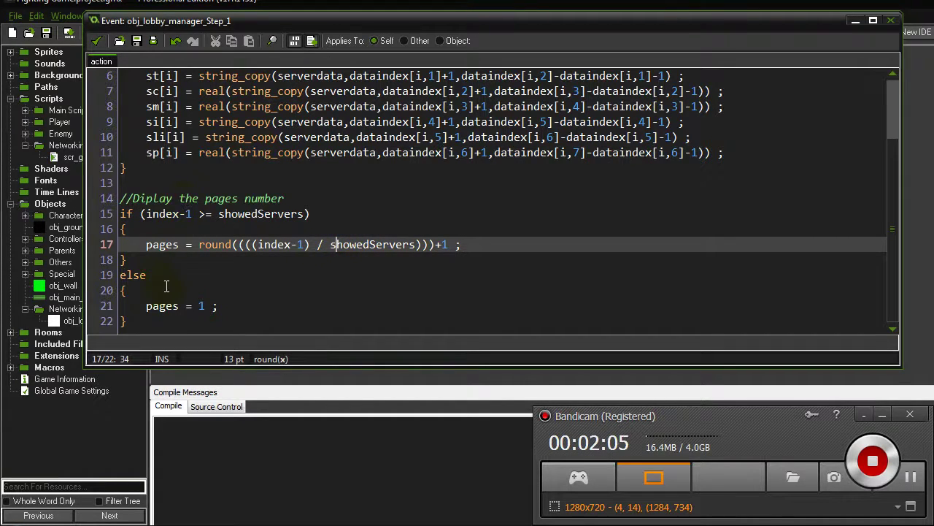
# Step: Point out the else branch's fallback pages = 1 line
pyautogui.doubleClick(145, 275)
pyautogui.moveTo(225, 306); pyautogui.dragTo(146, 305)
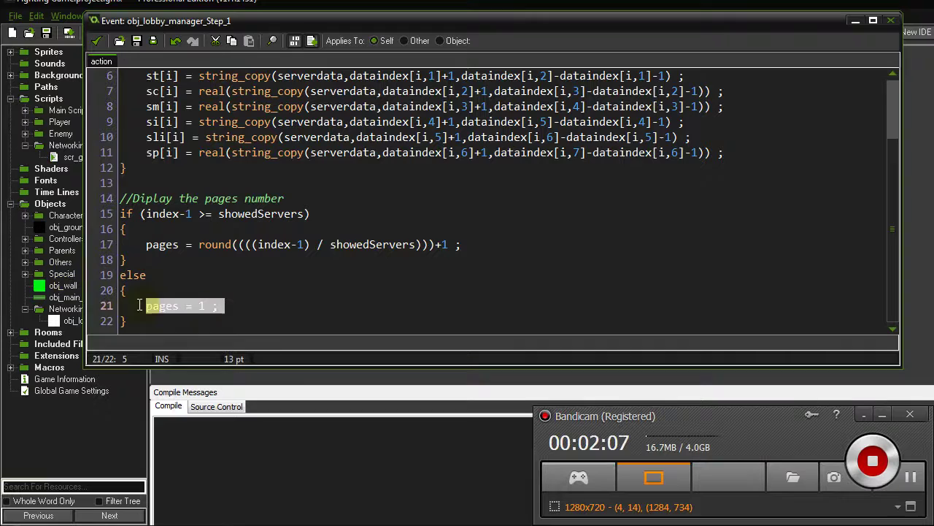
pyautogui.click(226, 305)
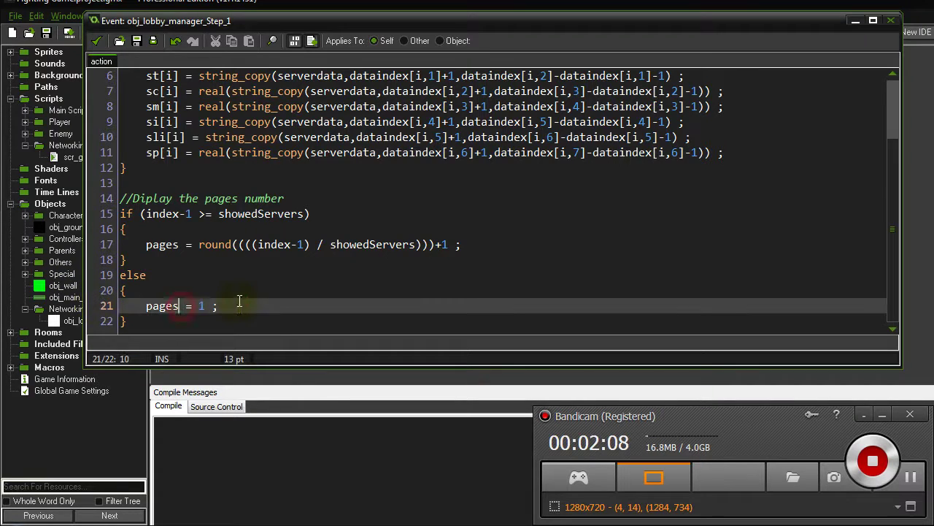
pyautogui.click(99, 42)
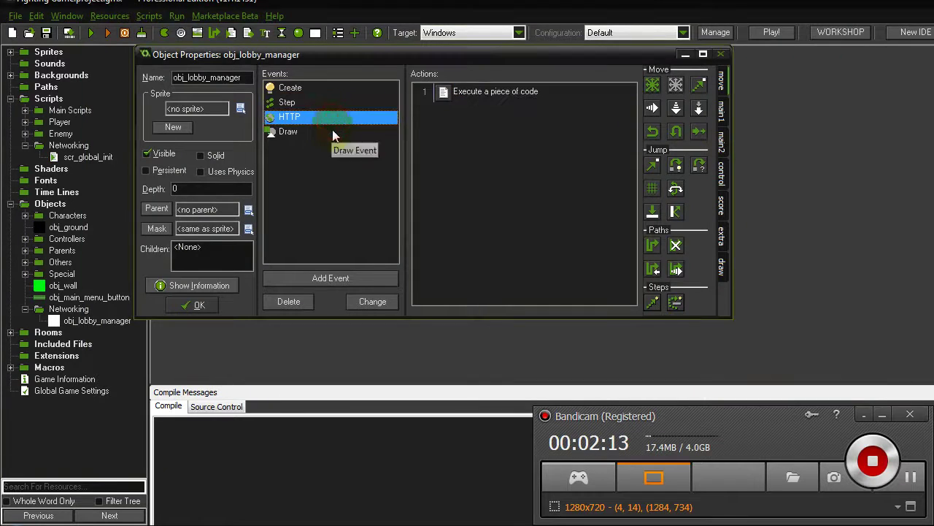
pyautogui.click(333, 129)
pyautogui.doubleClick(467, 106)
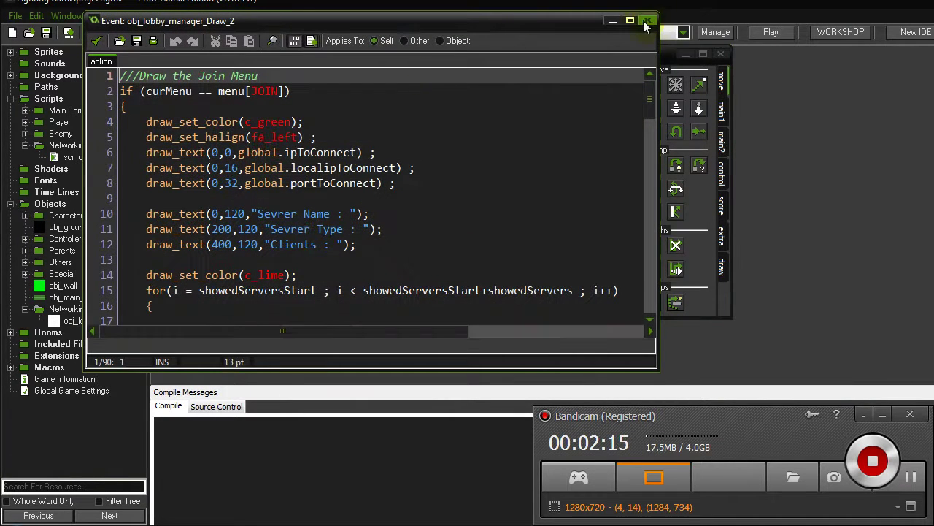
pyautogui.click(630, 21)
pyautogui.click(336, 250)
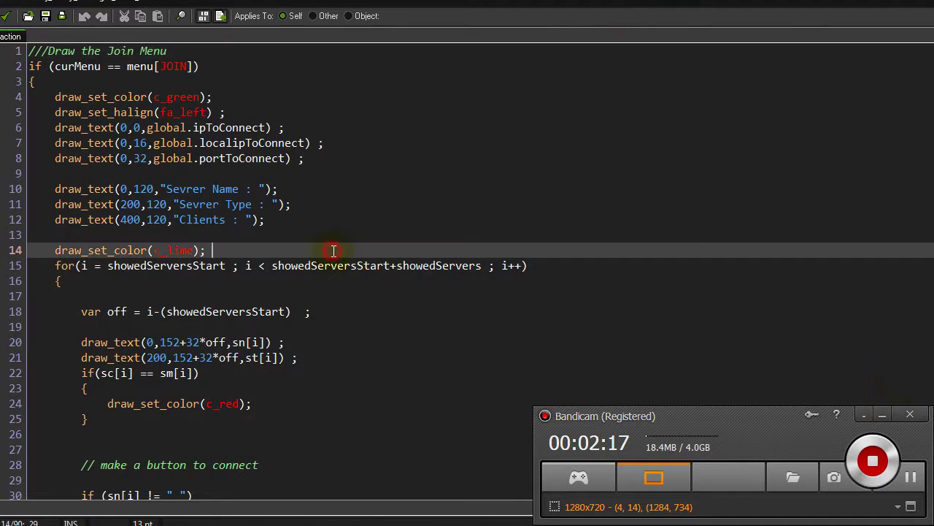
pyautogui.scroll(-5, 334, 251)
pyautogui.scroll(-2, 334, 250)
pyautogui.scroll(2, 274, 184)
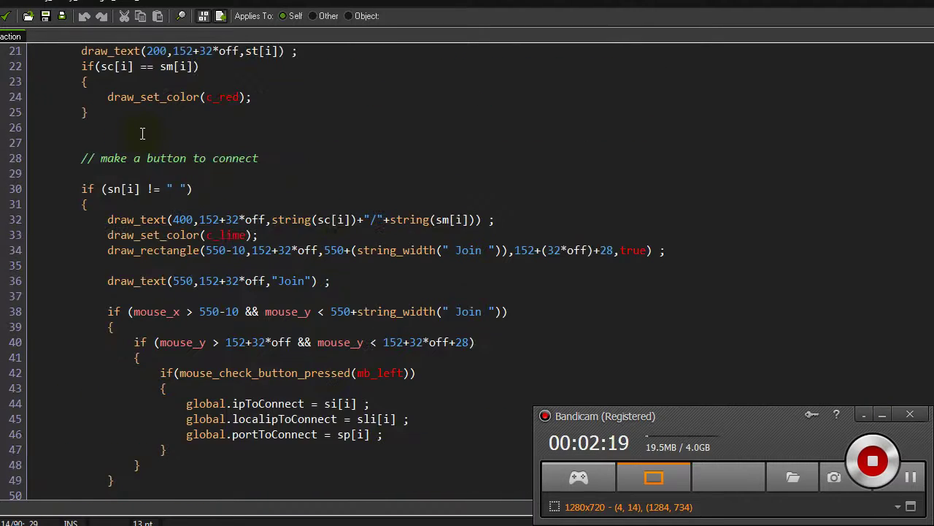
pyautogui.scroll(-3, 142, 134)
pyautogui.scroll(3, 141, 146)
pyautogui.scroll(1, 143, 146)
pyautogui.scroll(2, 145, 143)
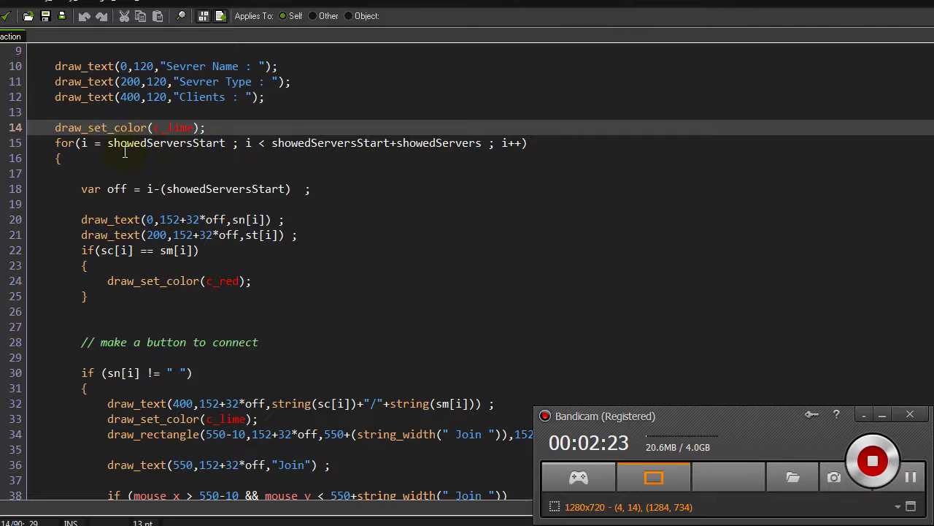
pyautogui.moveTo(56, 143); pyautogui.dragTo(273, 252)
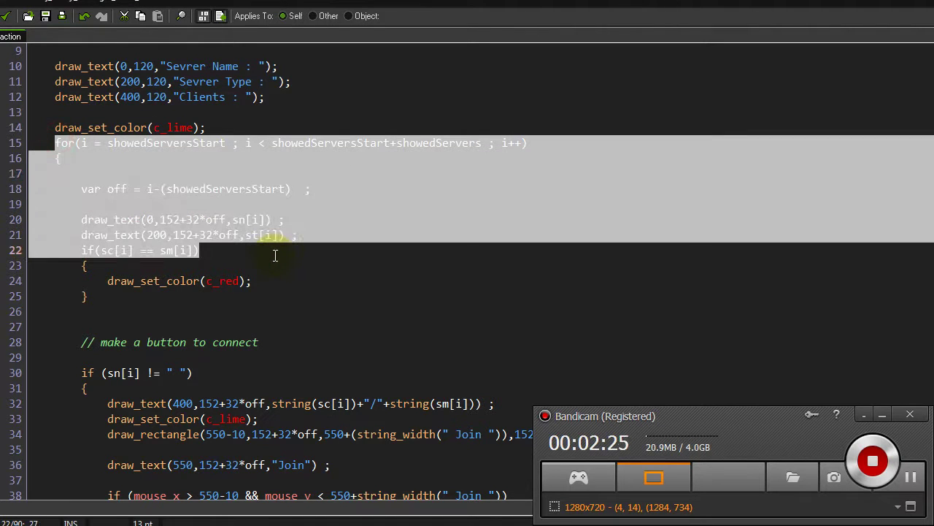
pyautogui.click(138, 157)
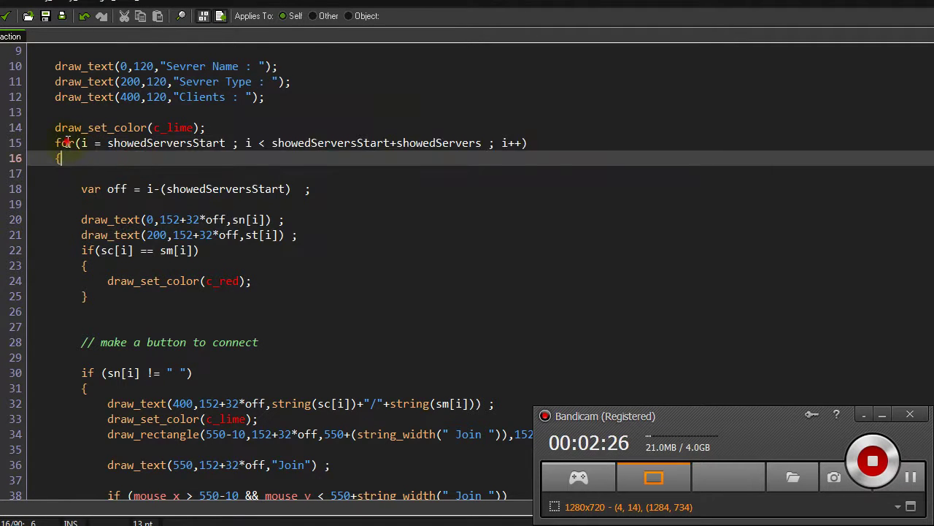
pyautogui.click(75, 142)
pyautogui.doubleClick(127, 143)
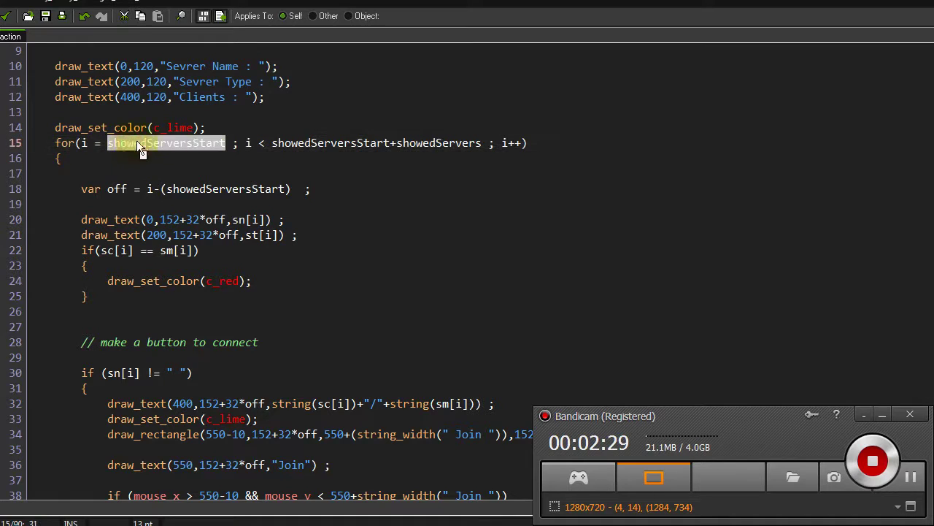
pyautogui.click(203, 153)
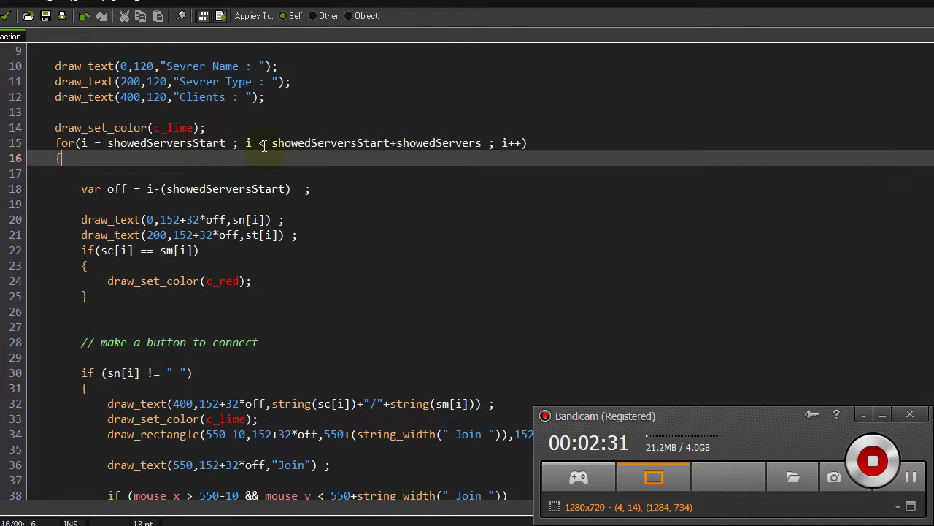
pyautogui.click(261, 144)
pyautogui.doubleClick(302, 146)
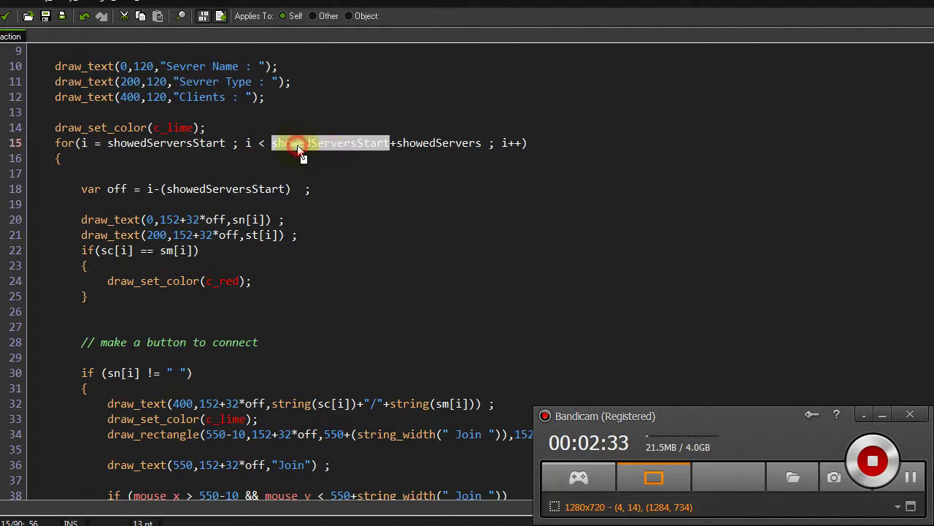
pyautogui.click(346, 143)
pyautogui.click(444, 143)
pyautogui.doubleClick(446, 143)
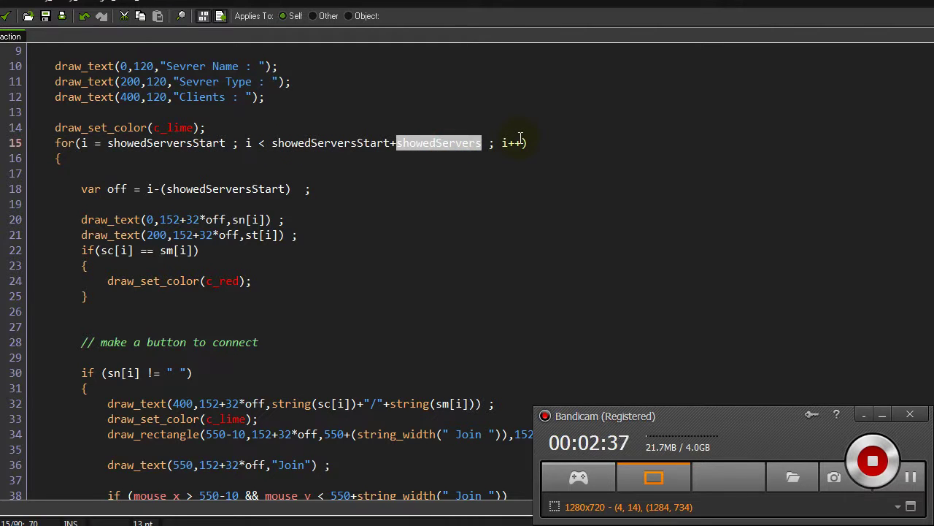
pyautogui.doubleClick(168, 143)
pyautogui.doubleClick(308, 143)
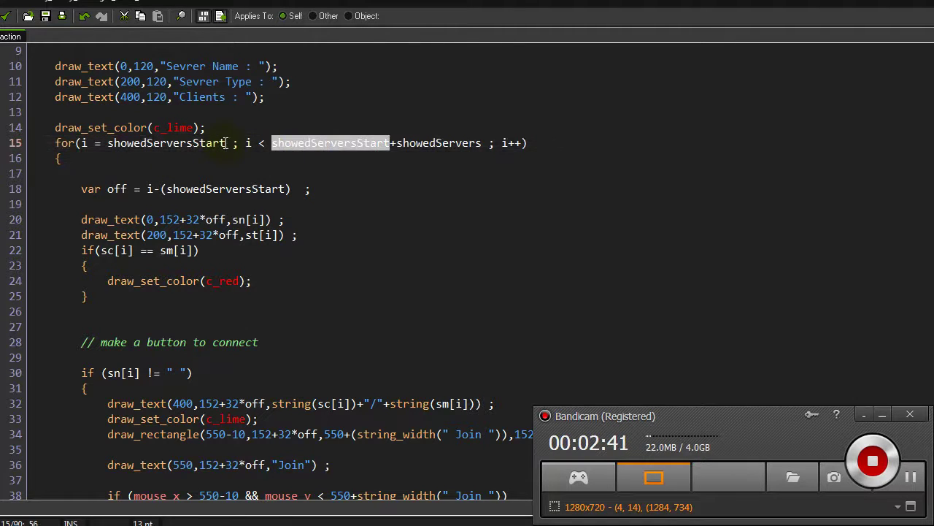
pyautogui.doubleClick(416, 143)
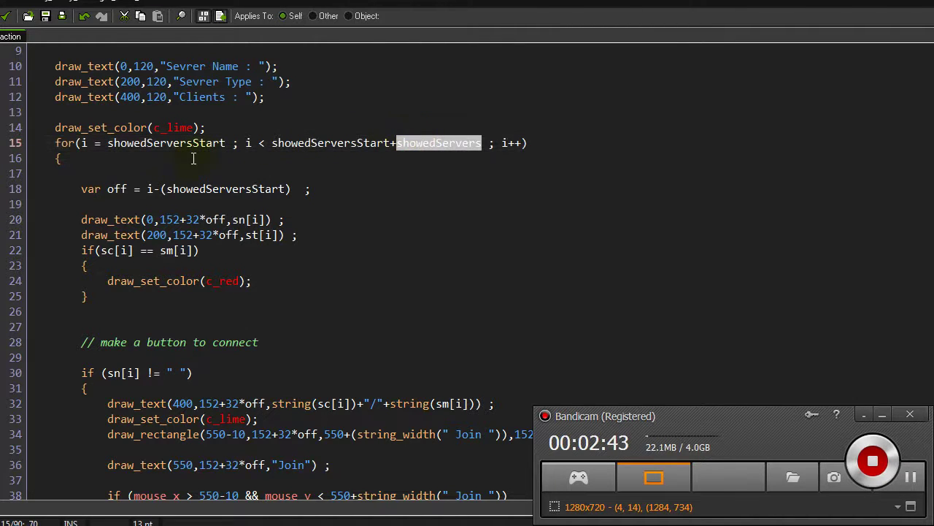
pyautogui.click(151, 142)
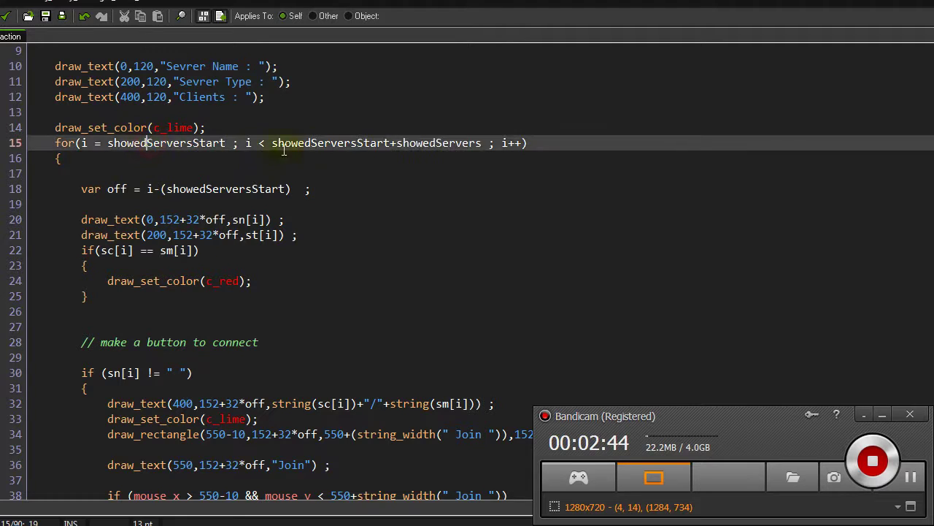
pyautogui.doubleClick(322, 143)
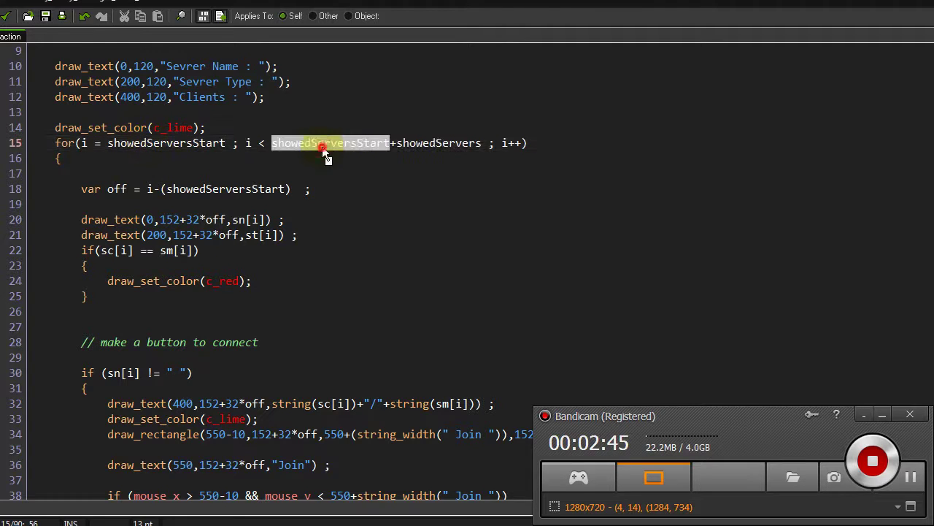
pyautogui.doubleClick(435, 143)
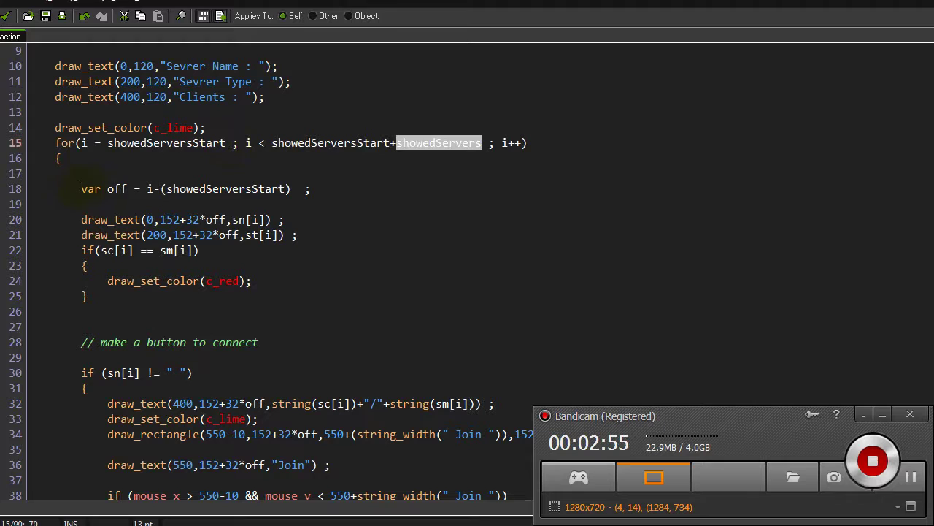
pyautogui.moveTo(79, 186); pyautogui.dragTo(448, 202)
pyautogui.click(320, 191)
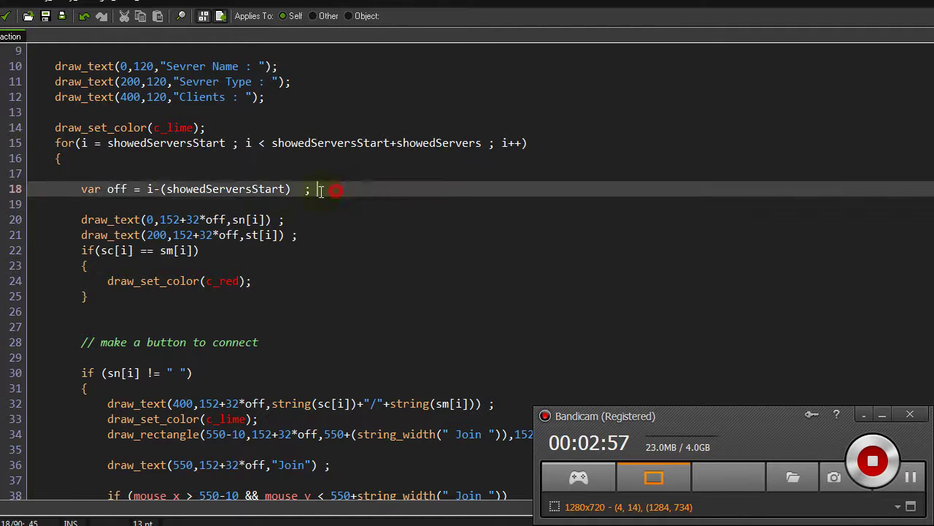
pyautogui.moveTo(320, 190); pyautogui.dragTo(82, 189)
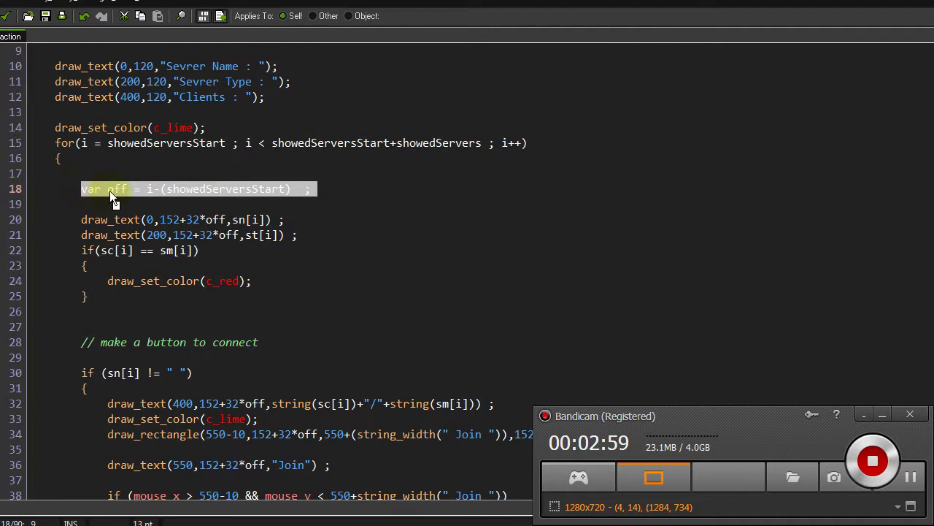
pyautogui.click(300, 142)
pyautogui.click(192, 208)
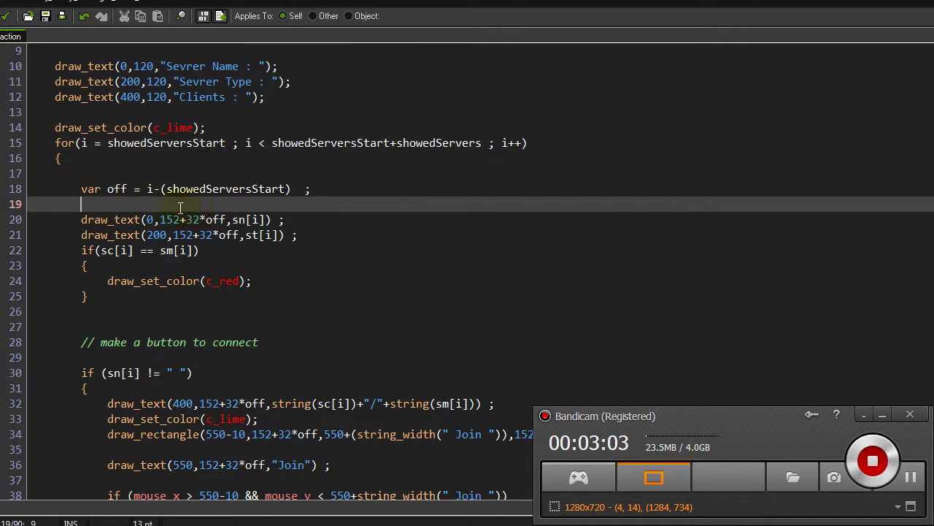
pyautogui.moveTo(305, 235); pyautogui.dragTo(27, 213)
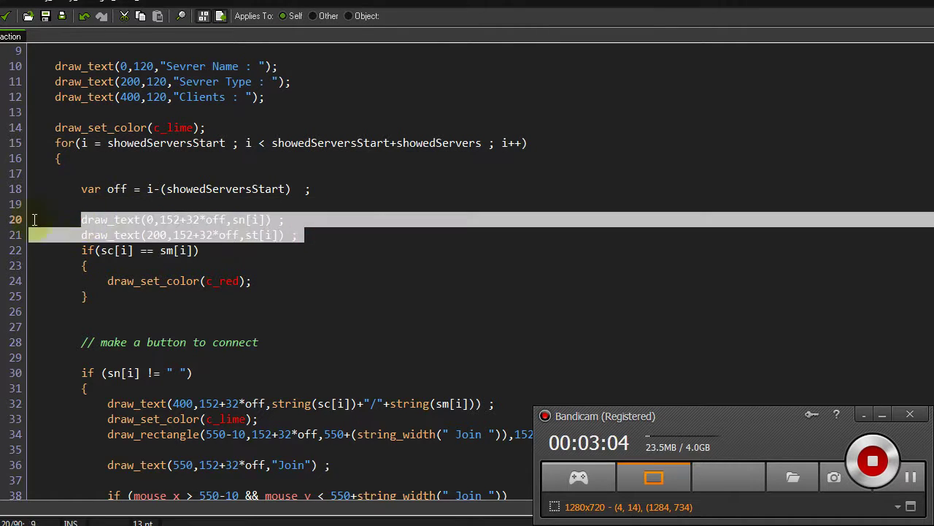
pyautogui.scroll(-2, 28, 211)
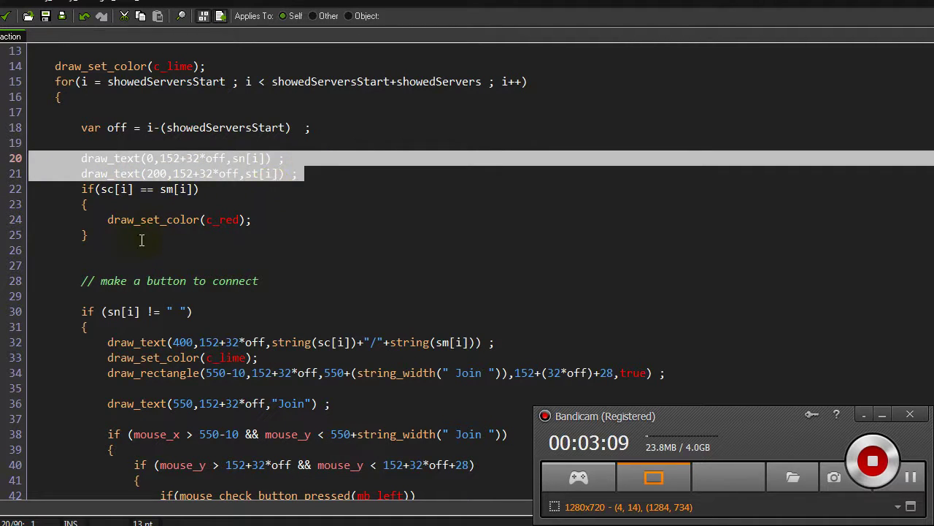
pyautogui.moveTo(119, 245); pyautogui.dragTo(1, 173)
pyautogui.scroll(-4, 208, 227)
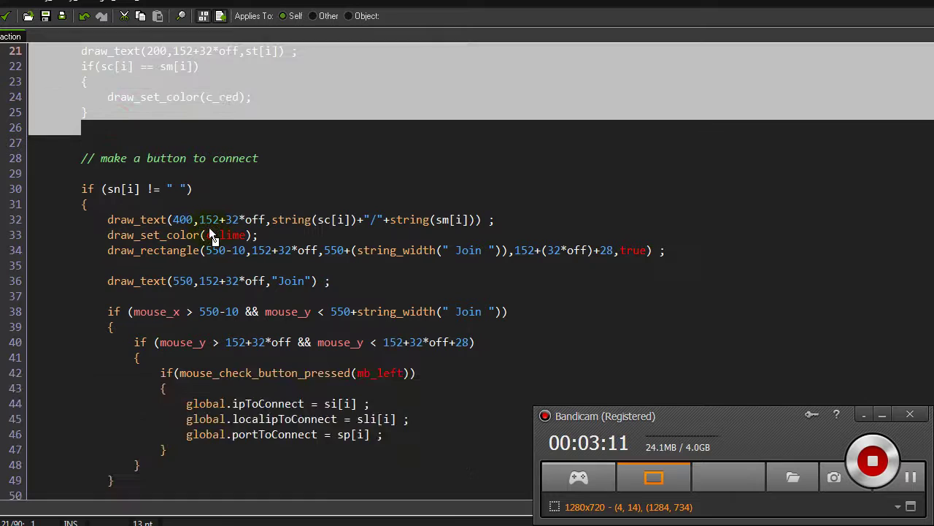
pyautogui.scroll(-2, 165, 202)
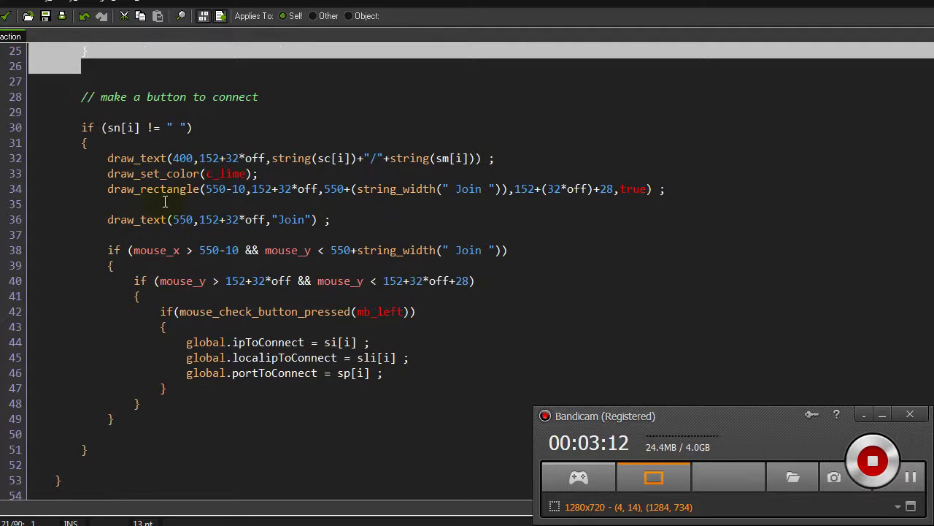
pyautogui.click(91, 144)
pyautogui.click(109, 129)
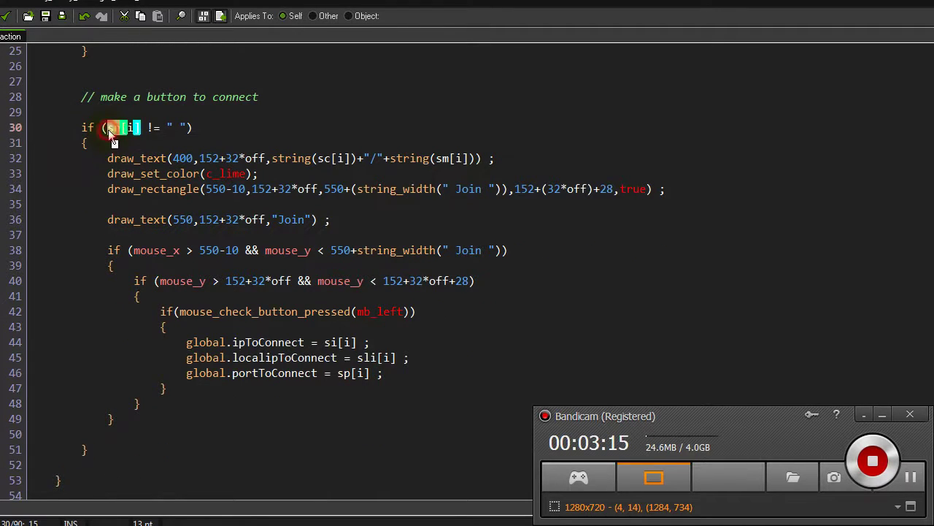
pyautogui.click(171, 127)
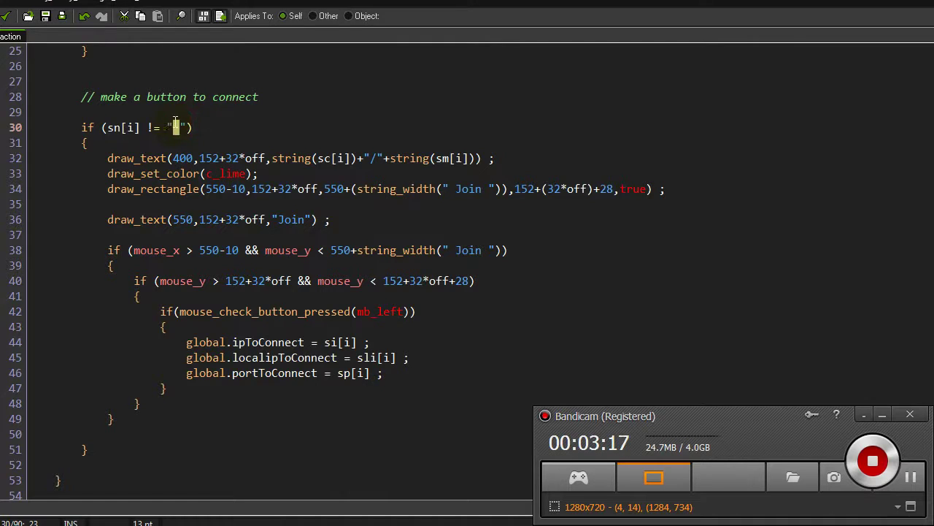
pyautogui.click(250, 158)
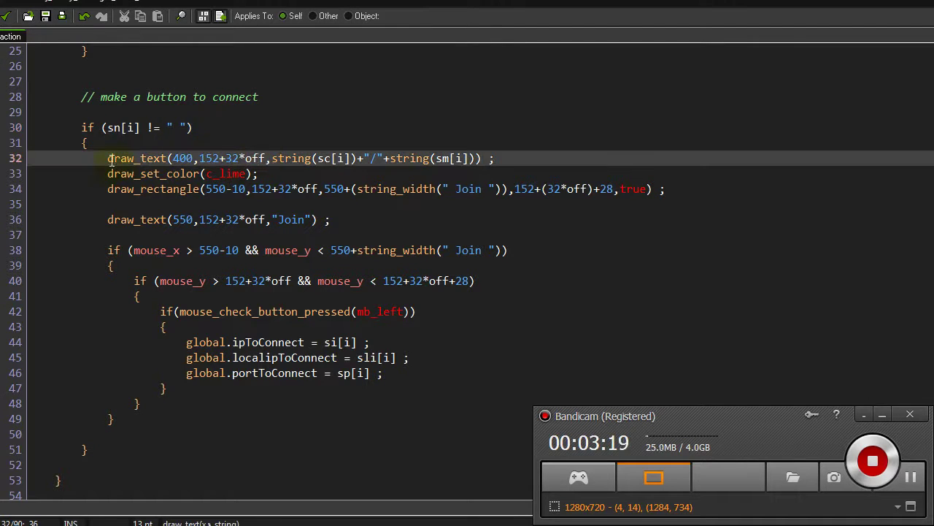
pyautogui.moveTo(108, 158); pyautogui.dragTo(763, 174)
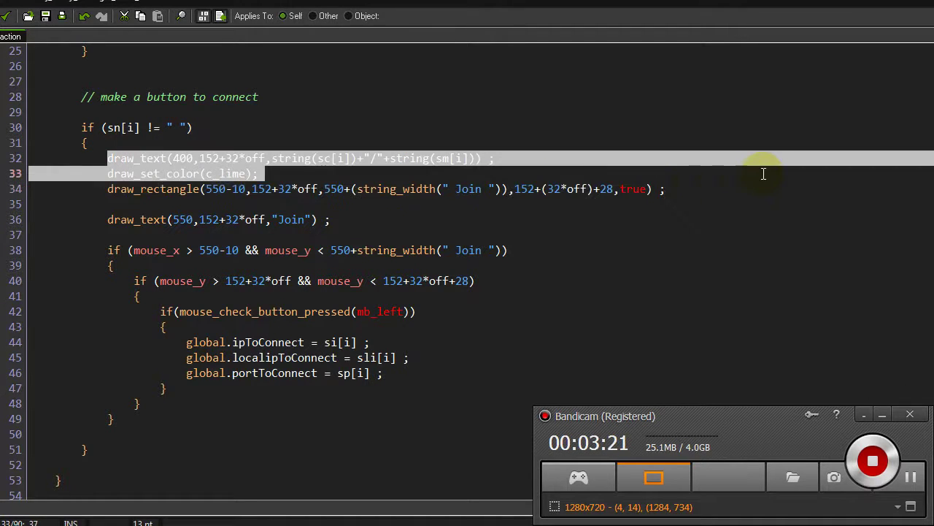
pyautogui.click(319, 159)
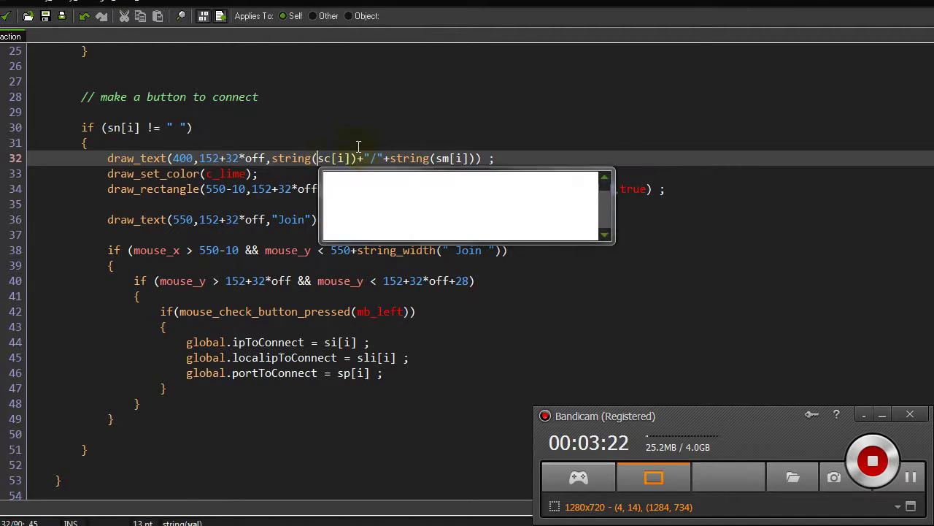
pyautogui.hotkey('ctrl', 'space')
pyautogui.click(556, 160)
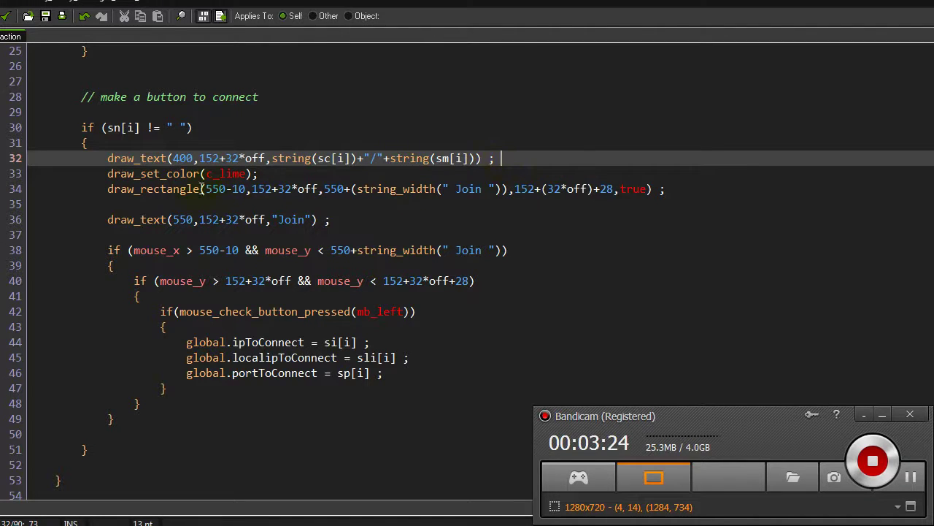
pyautogui.moveTo(106, 190); pyautogui.dragTo(765, 191)
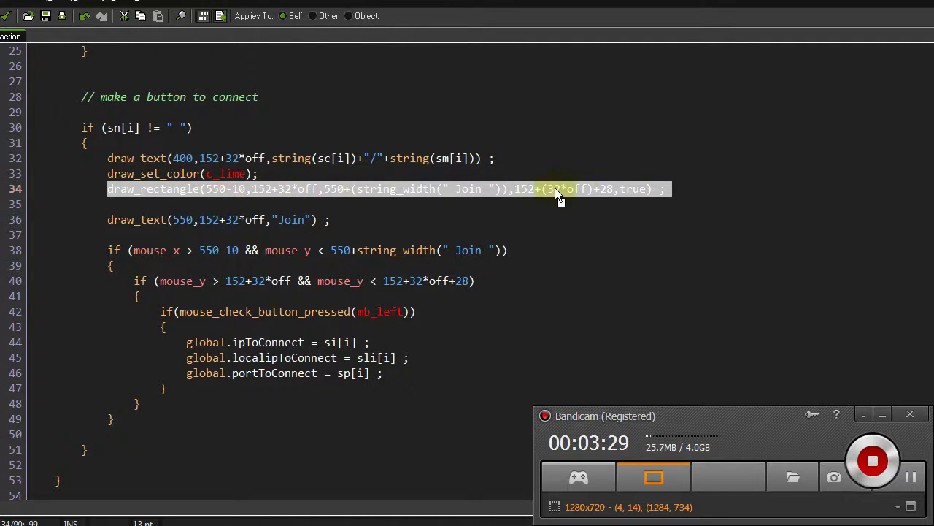
pyautogui.click(582, 189)
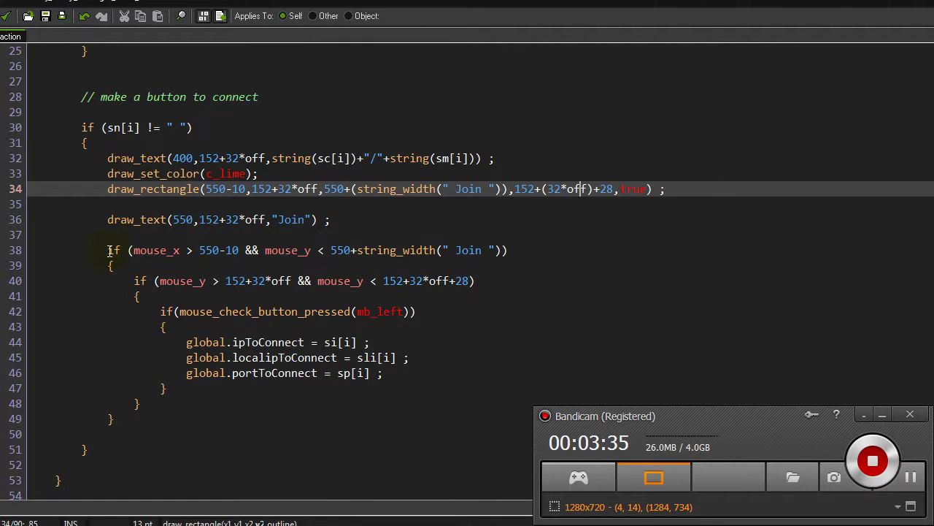
pyautogui.click(125, 418)
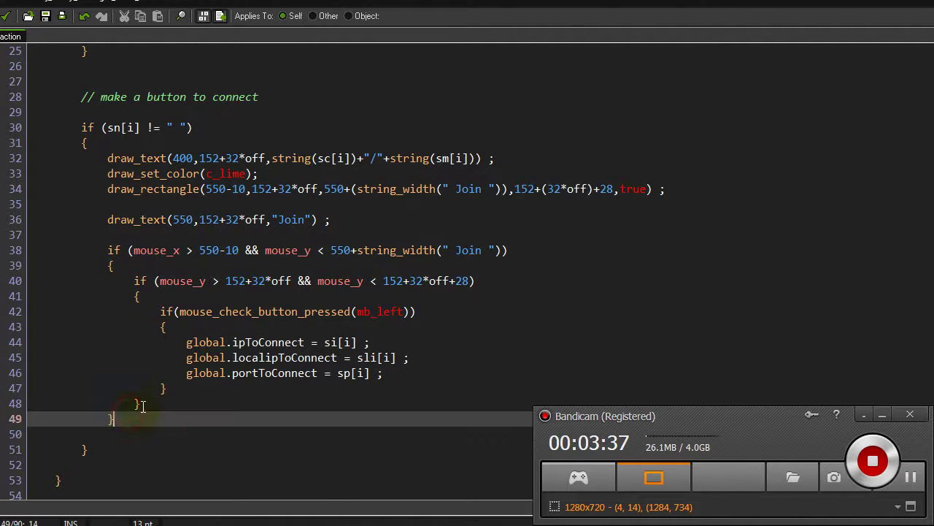
pyautogui.moveTo(136, 403); pyautogui.dragTo(134, 276)
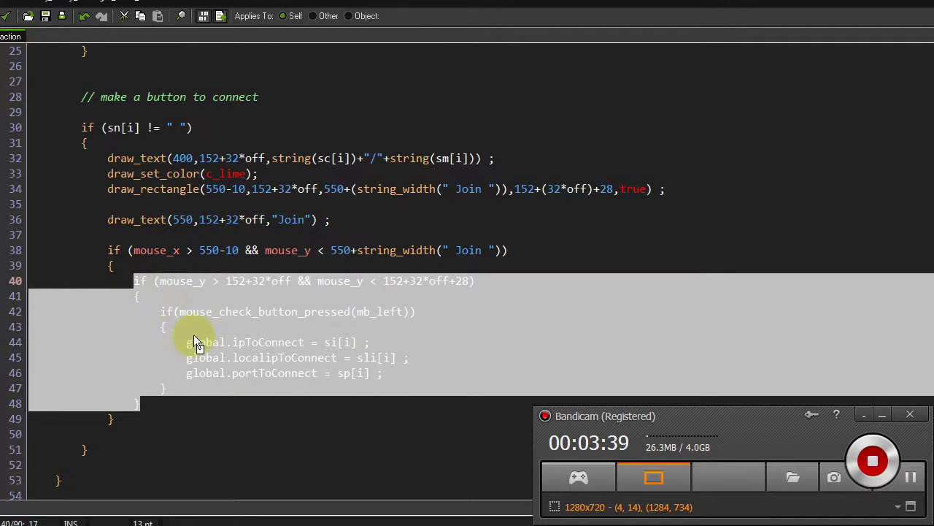
pyautogui.click(284, 372)
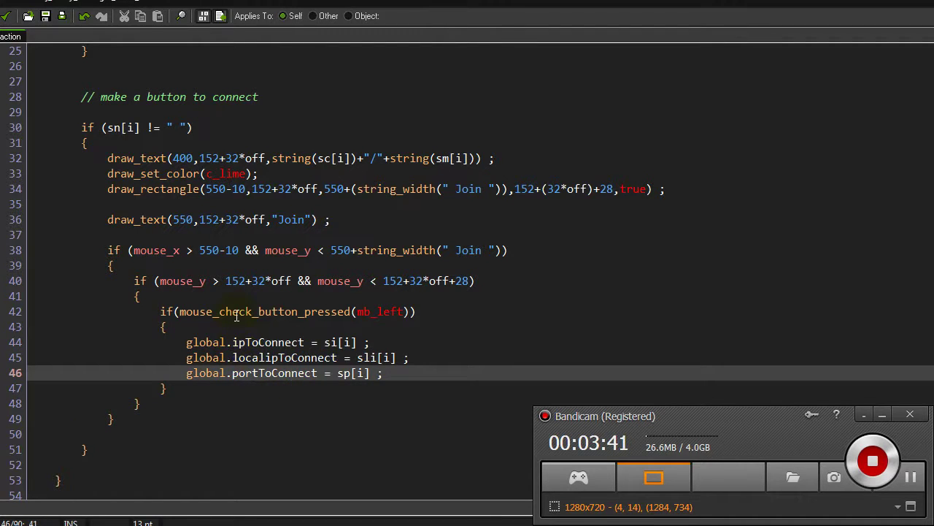
pyautogui.moveTo(232, 341); pyautogui.dragTo(318, 343)
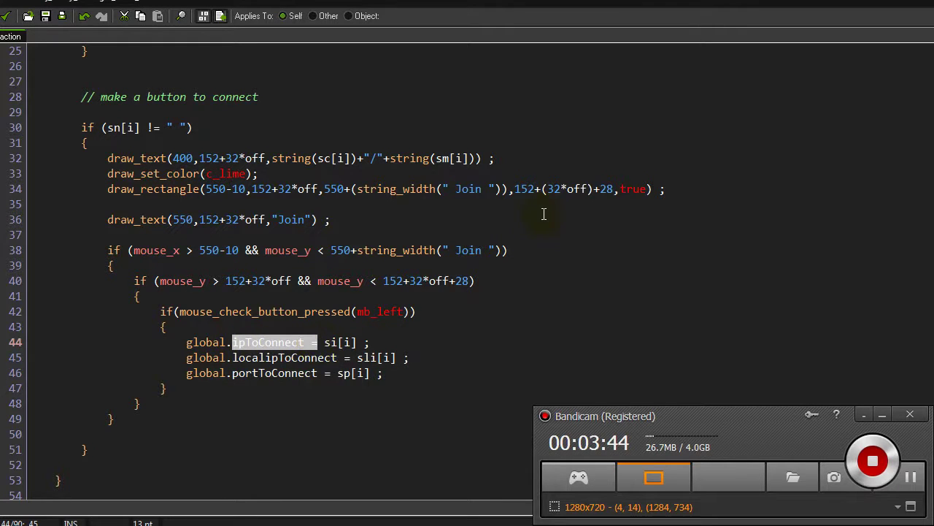
pyautogui.doubleClick(470, 193)
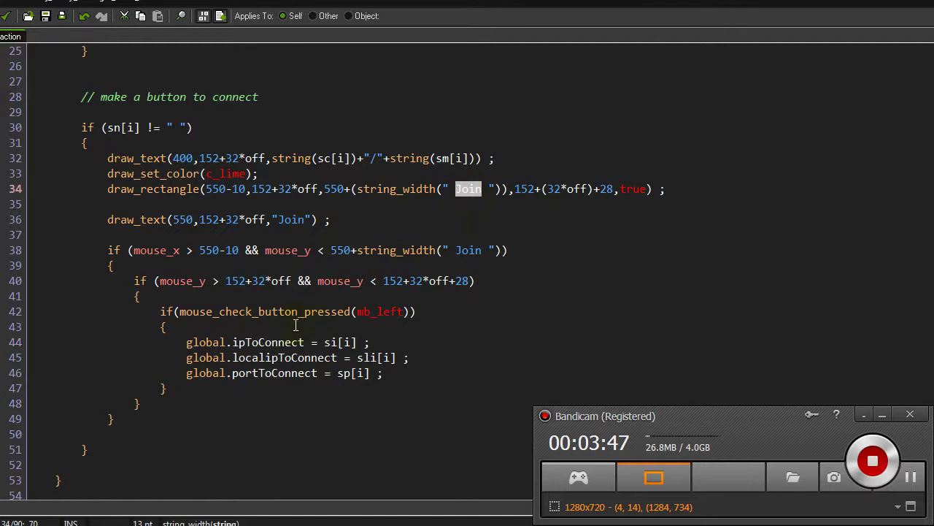
pyautogui.click(241, 342)
pyautogui.click(244, 358)
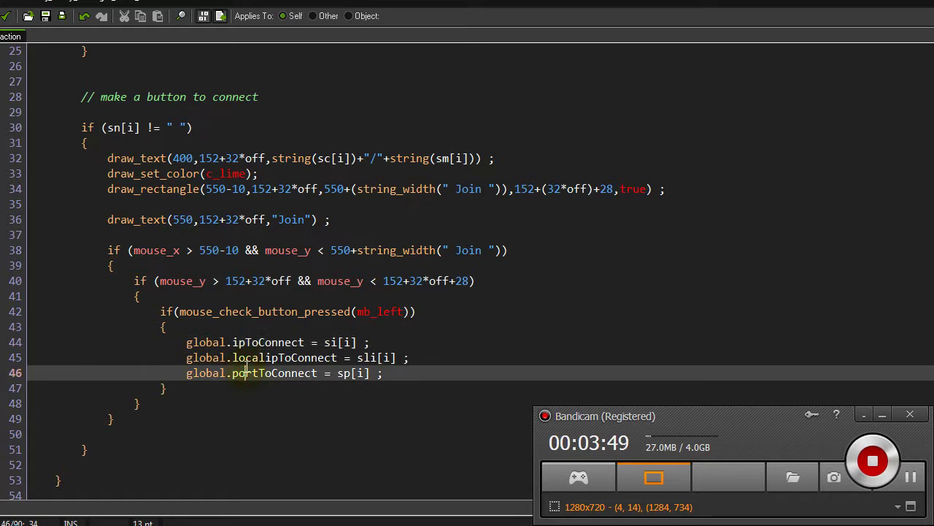
pyautogui.doubleClick(246, 358)
pyautogui.click(246, 340)
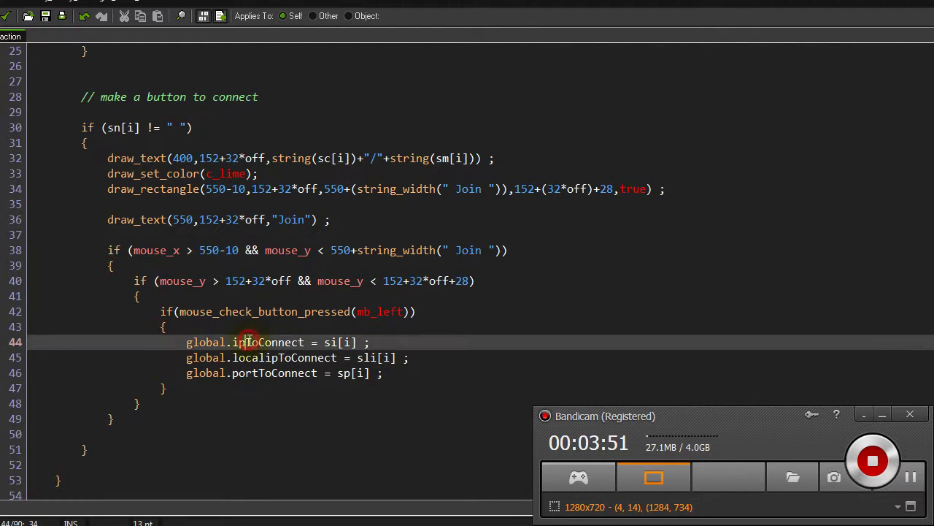
pyautogui.click(241, 356)
pyautogui.click(265, 374)
pyautogui.doubleClick(267, 373)
pyautogui.click(259, 357)
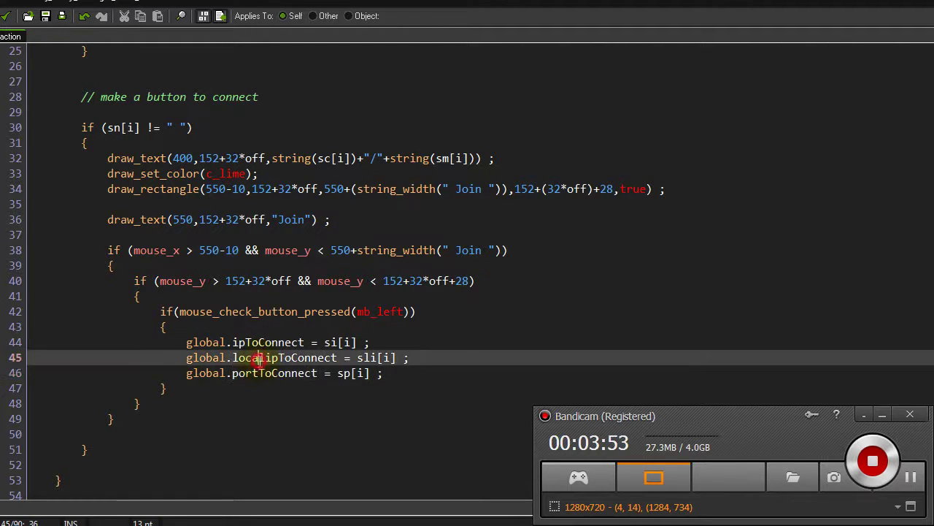
pyautogui.doubleClick(255, 342)
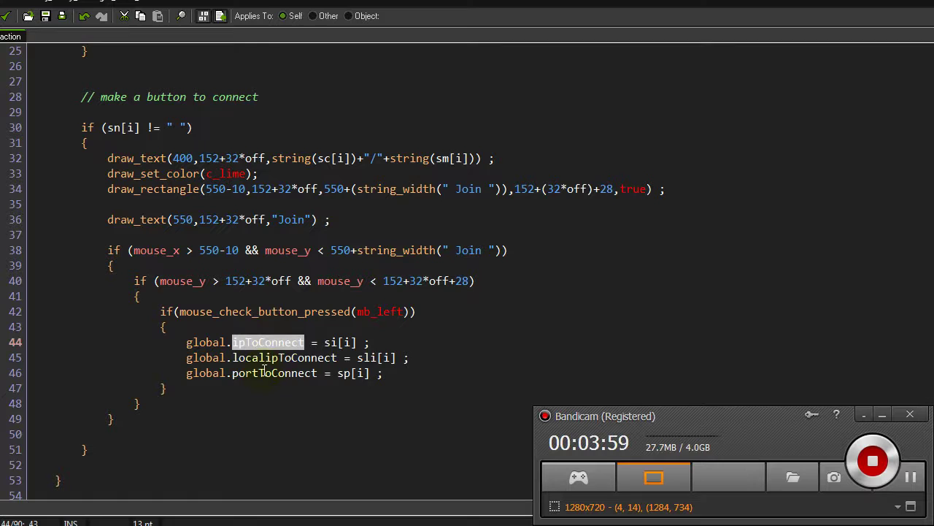
pyautogui.doubleClick(270, 358)
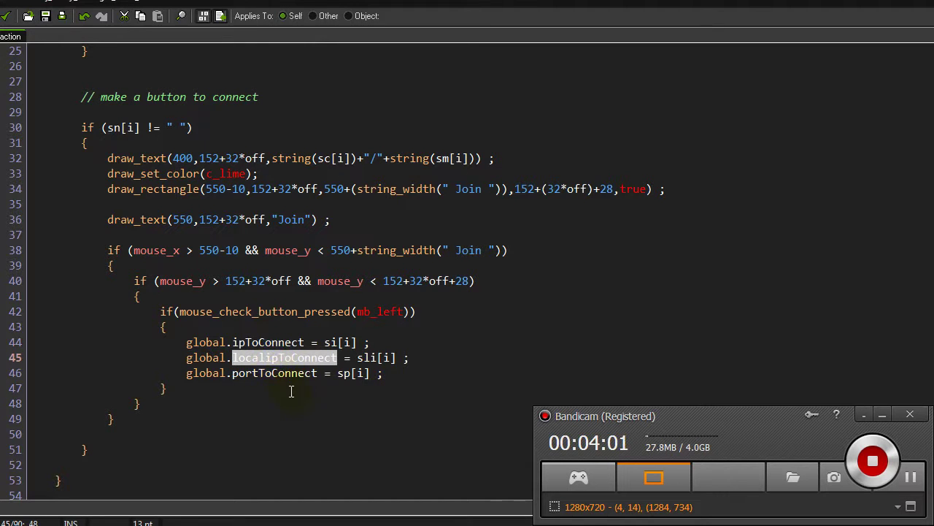
pyautogui.doubleClick(273, 375)
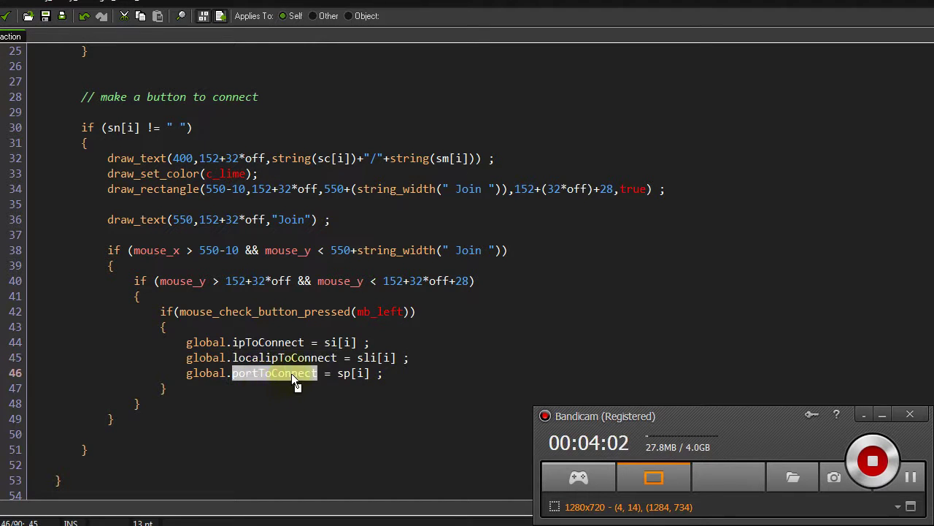
pyautogui.scroll(-8, 293, 377)
pyautogui.scroll(3, 292, 376)
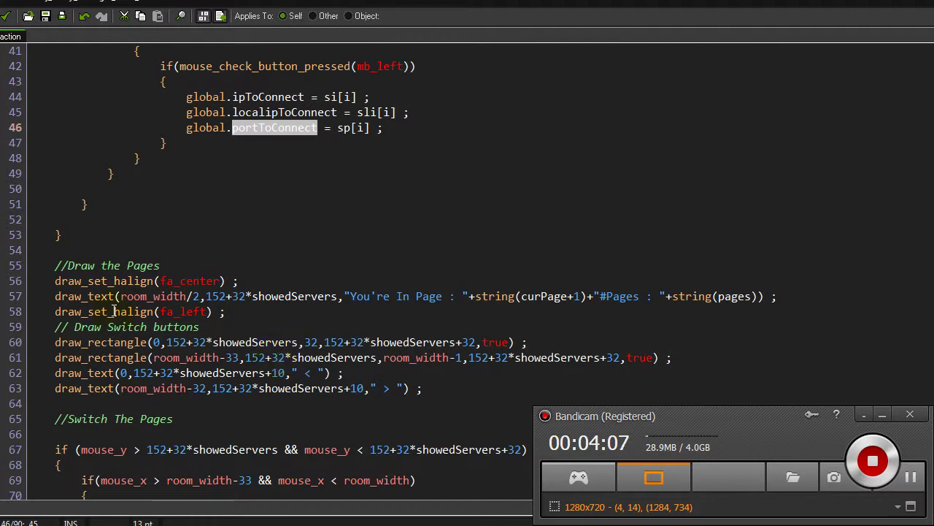
pyautogui.scroll(-3, 65, 281)
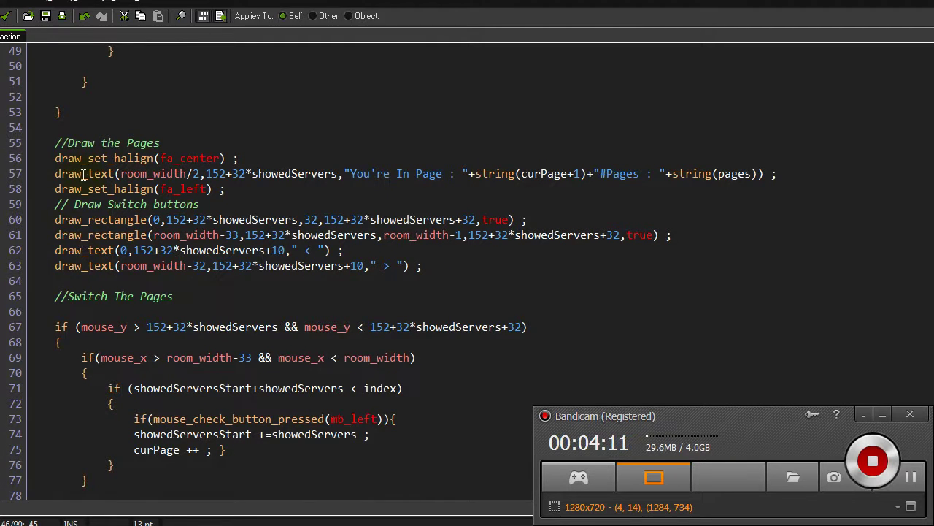
pyautogui.moveTo(54, 158); pyautogui.dragTo(299, 188)
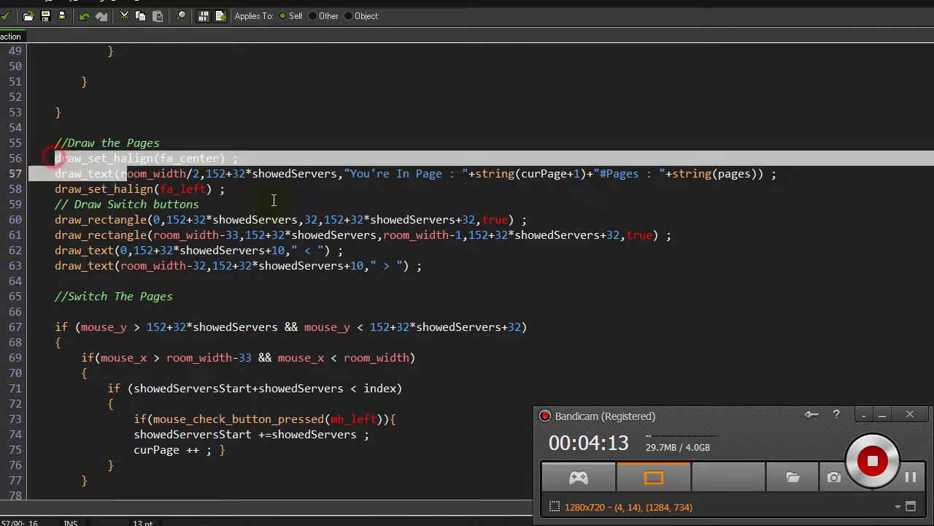
pyautogui.click(299, 191)
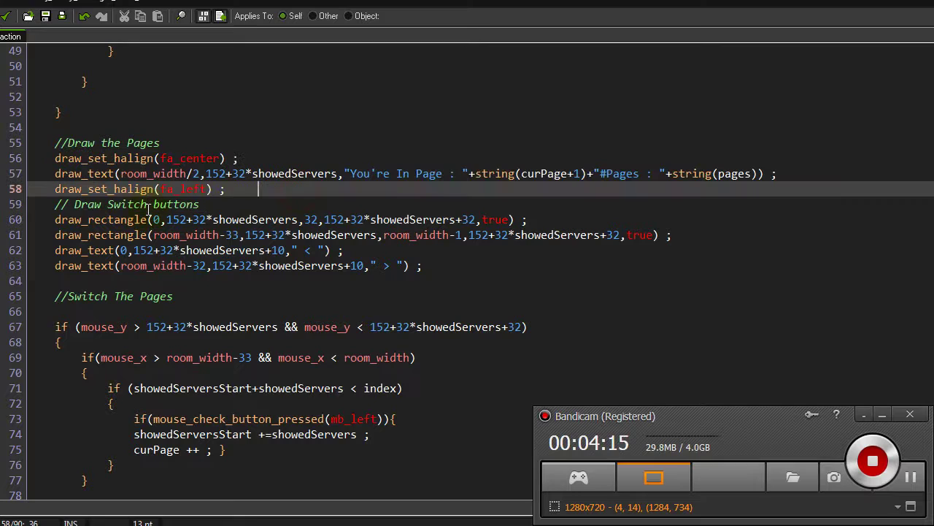
pyautogui.moveTo(55, 219); pyautogui.dragTo(482, 271)
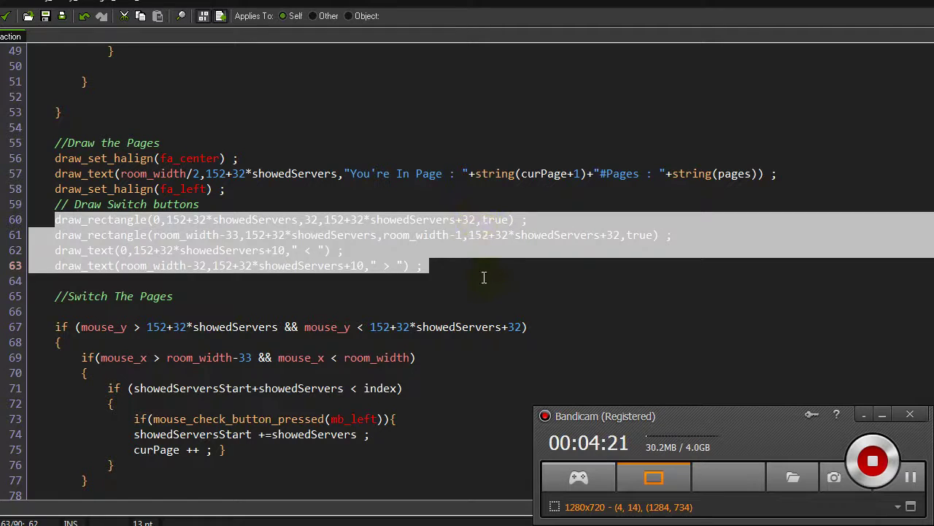
pyautogui.click(483, 277)
pyautogui.scroll(-4, 83, 212)
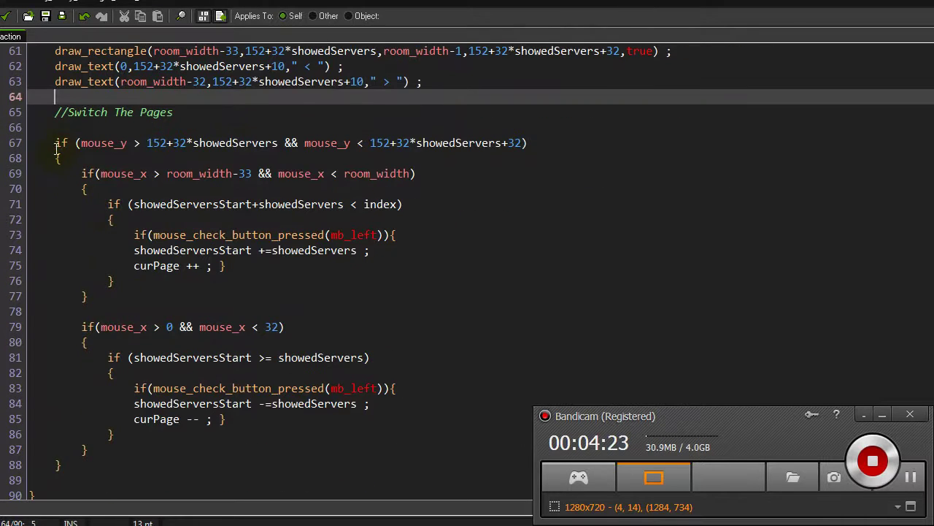
pyautogui.moveTo(56, 150); pyautogui.dragTo(333, 491)
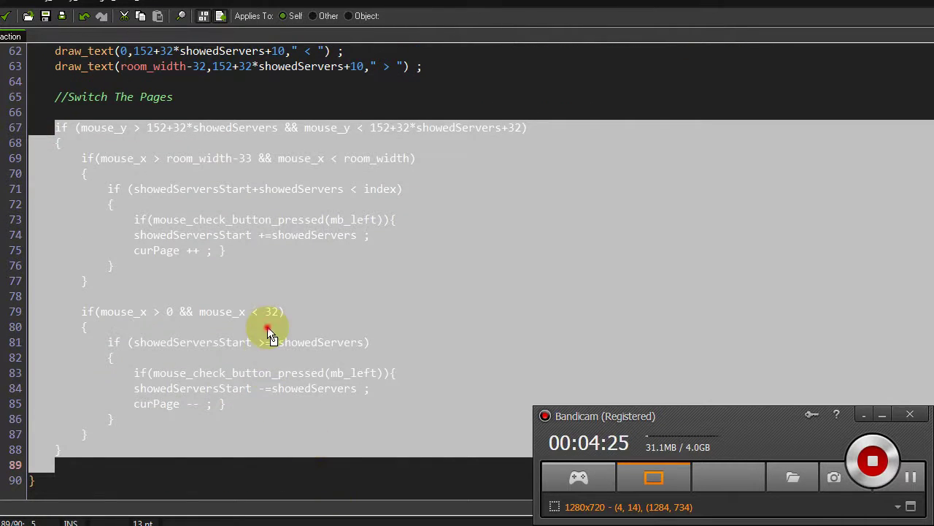
pyautogui.click(270, 332)
pyautogui.moveTo(226, 250); pyautogui.dragTo(133, 218)
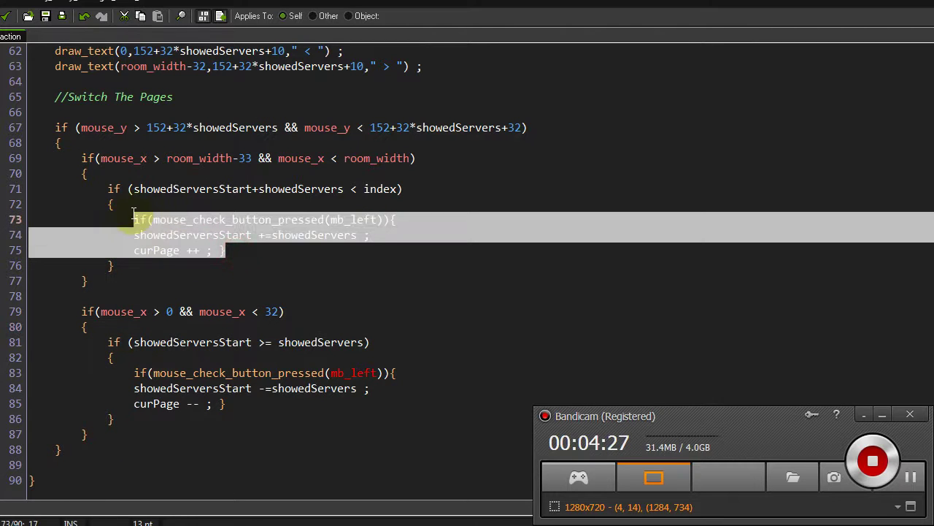
pyautogui.click(356, 235)
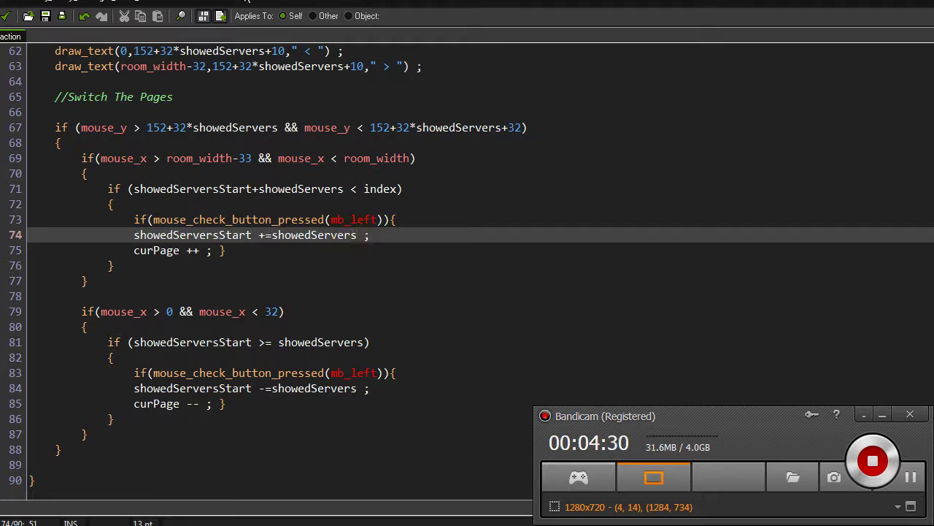
pyautogui.doubleClick(240, 219)
pyautogui.doubleClick(221, 373)
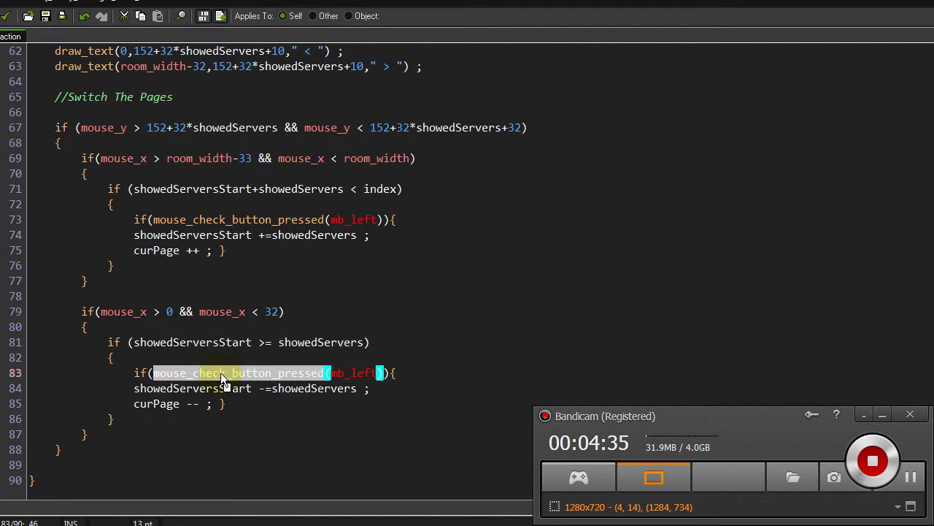
pyautogui.doubleClick(235, 374)
pyautogui.click(308, 406)
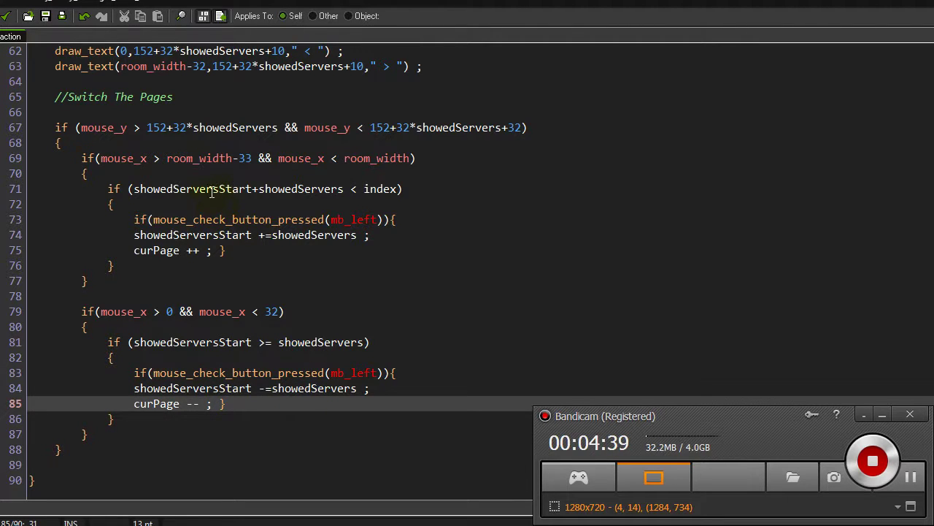
# Step: Save and close the Step code and properties, run the game, then select obj_lobby_manager
pyautogui.click(8, 15)
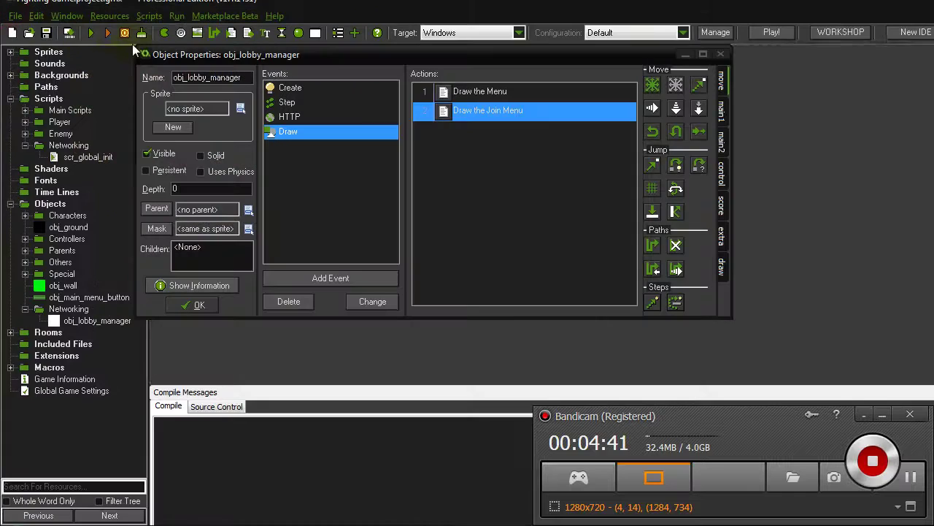
pyautogui.click(196, 304)
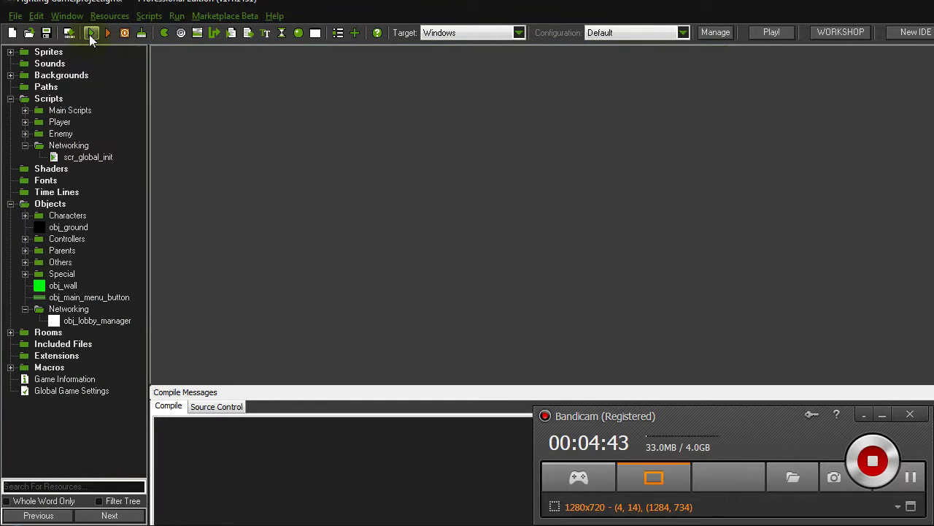
pyautogui.click(90, 33)
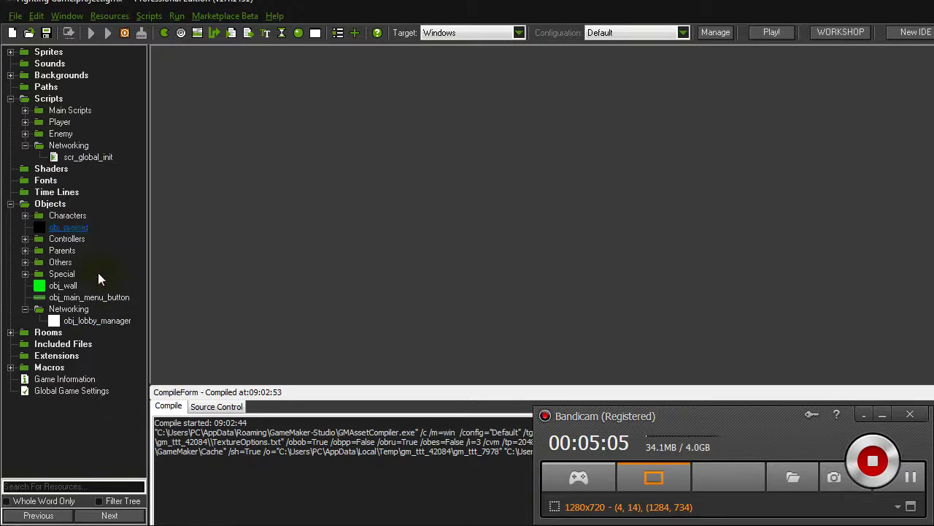
pyautogui.click(117, 328)
# Step: Open obj_lobby_manager's Create code and select the server-list http_get URL on line 40
pyautogui.doubleClick(116, 328)
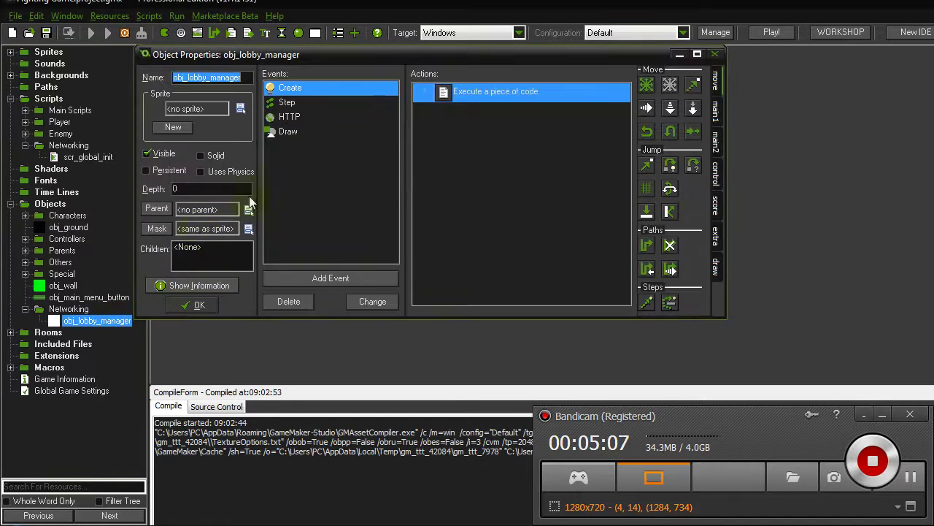
pyautogui.doubleClick(479, 93)
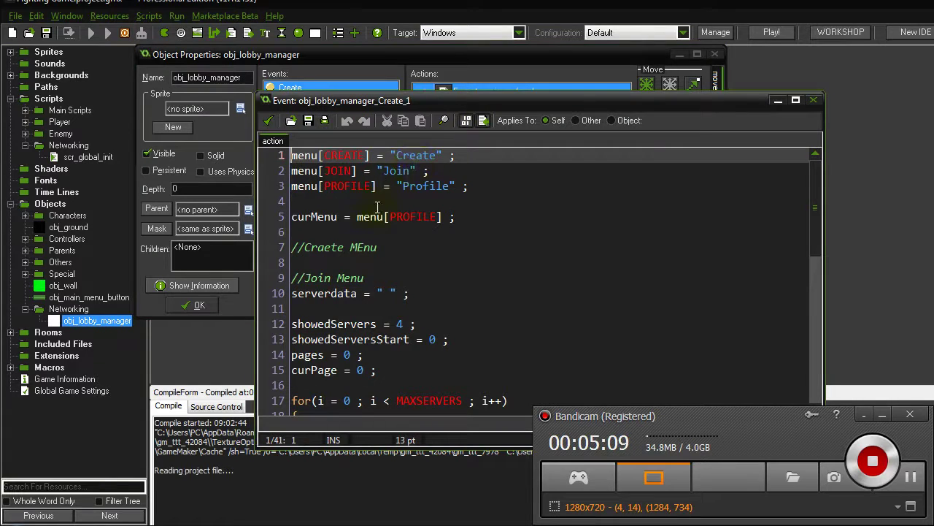
pyautogui.moveTo(444, 105); pyautogui.dragTo(196, 35)
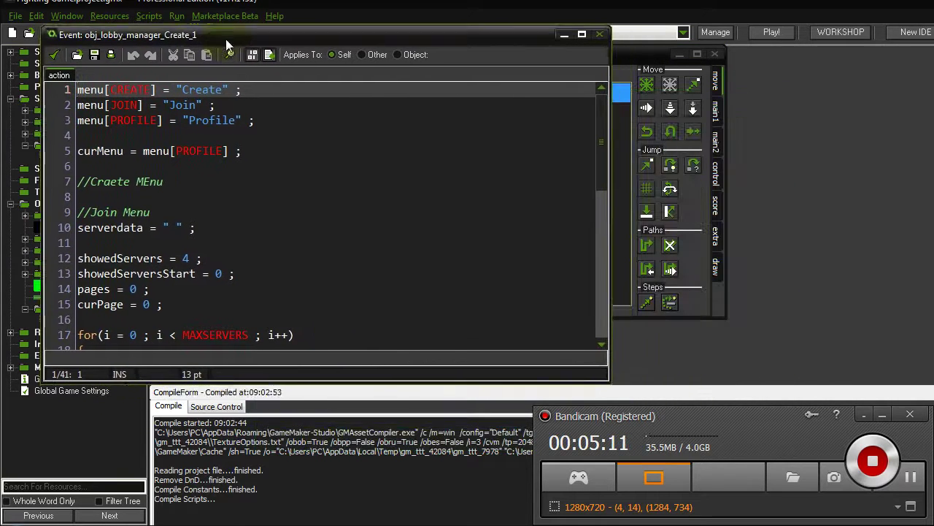
pyautogui.click(255, 136)
pyautogui.scroll(-3, 370, 299)
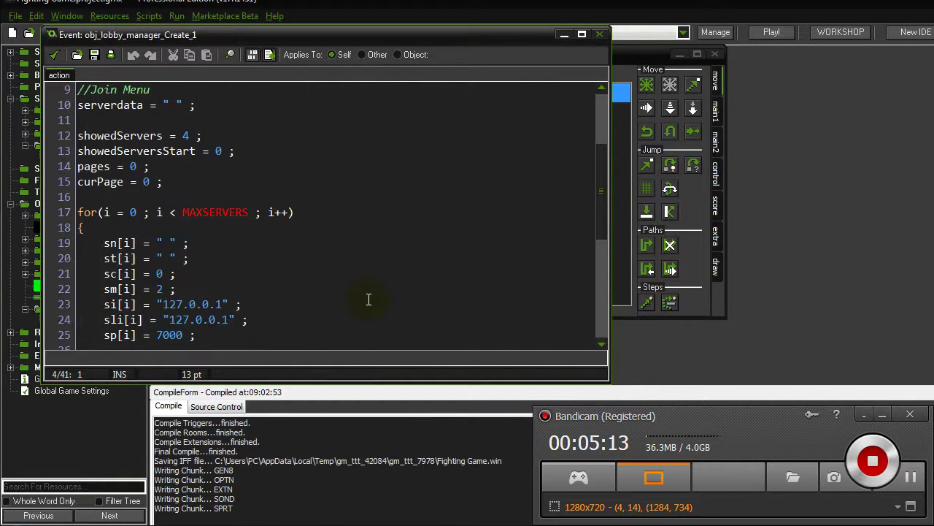
pyautogui.scroll(-5, 370, 299)
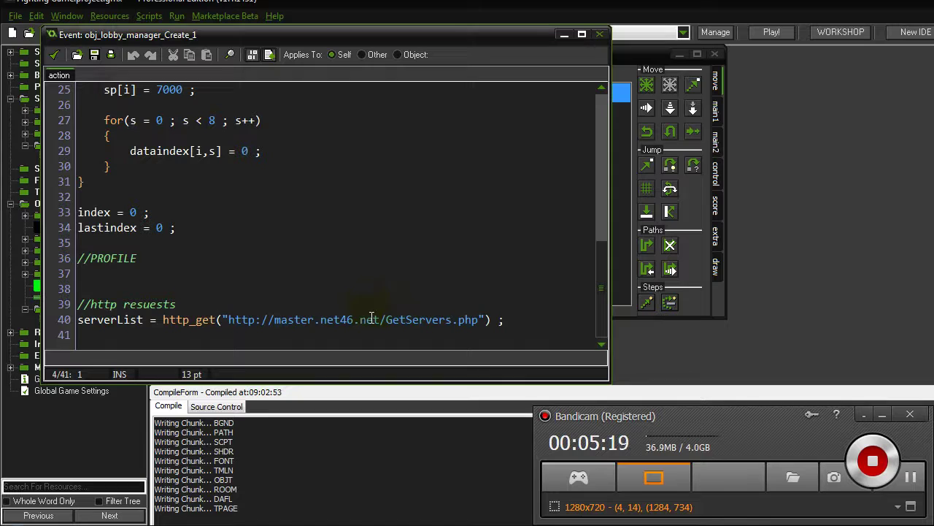
pyautogui.click(369, 319)
pyautogui.click(364, 290)
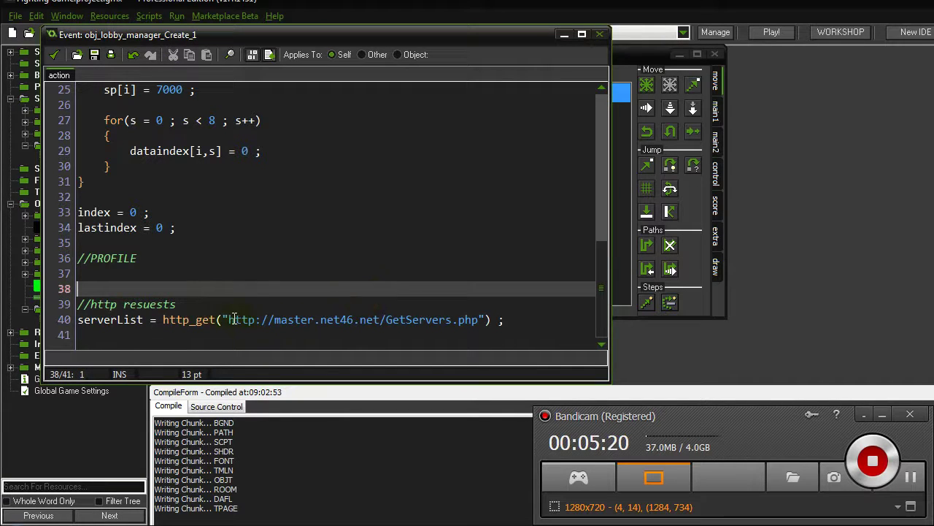
pyautogui.moveTo(228, 319); pyautogui.dragTo(479, 321)
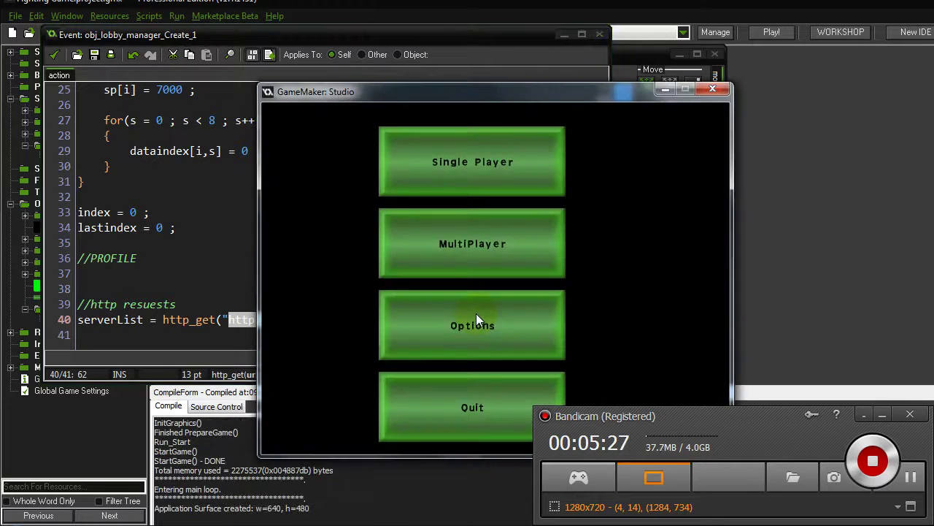
# Step: Enter the Join server list in the running game and flip to page 2 and back
pyautogui.click(459, 260)
pyautogui.click(606, 174)
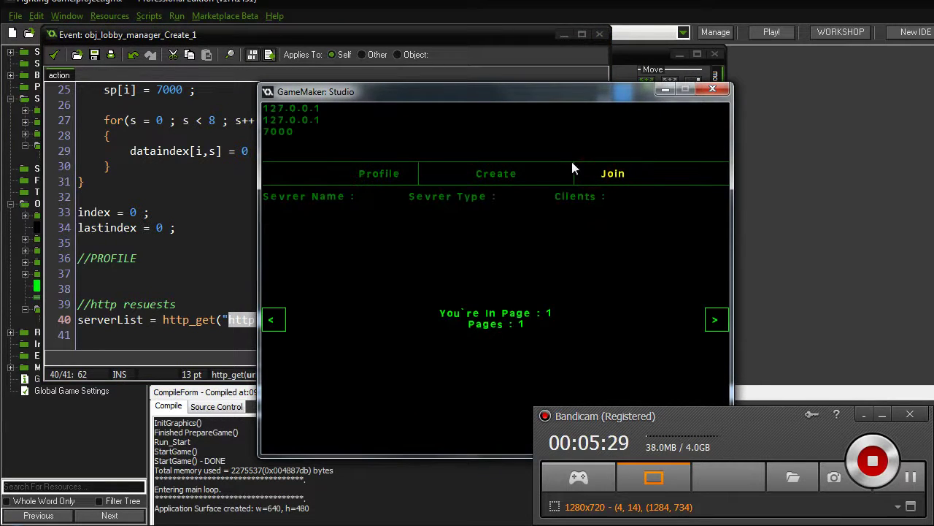
pyautogui.moveTo(500, 108); pyautogui.dragTo(346, 64)
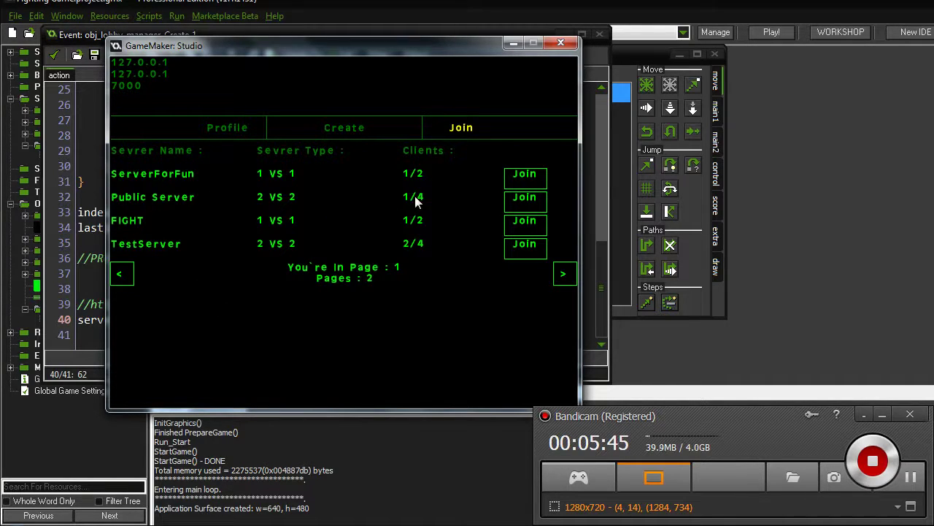
pyautogui.click(563, 281)
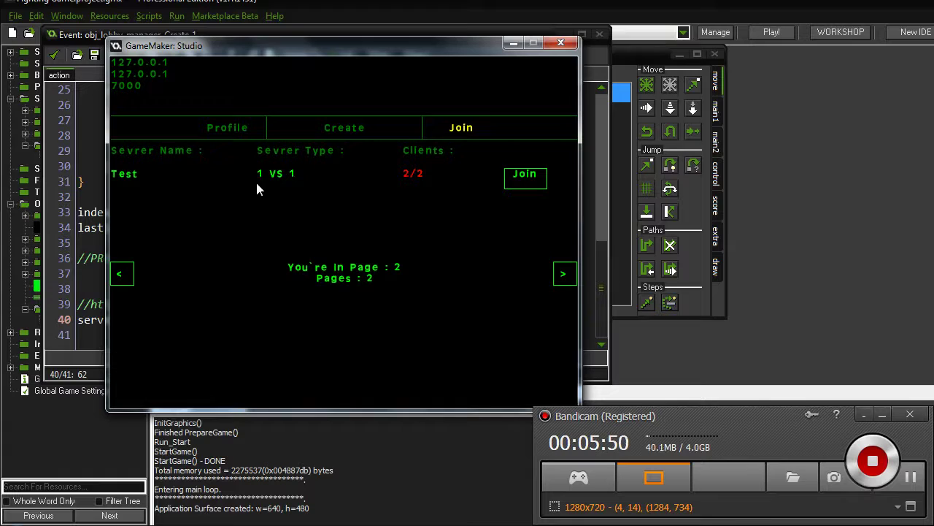
pyautogui.click(123, 276)
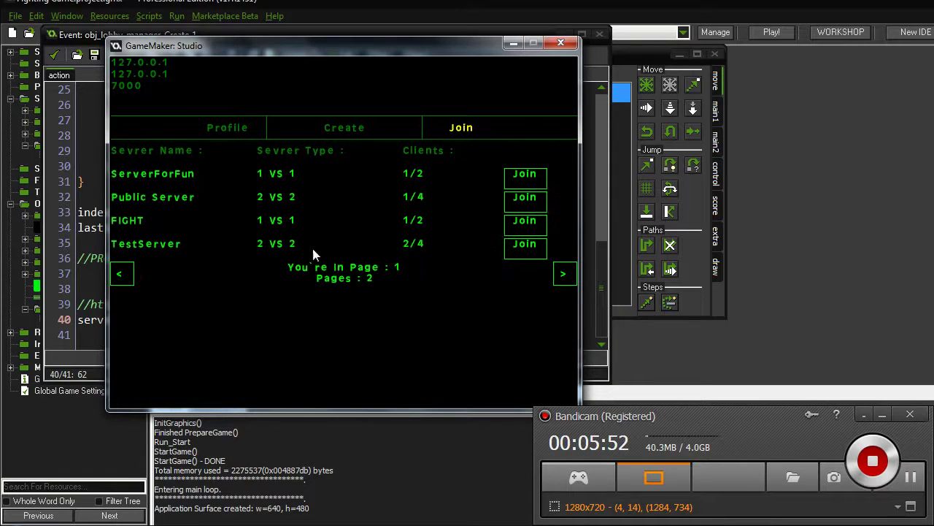
# Step: Try joining ServerForFun and Public Server, flip pages again, then close the game
pyautogui.click(524, 176)
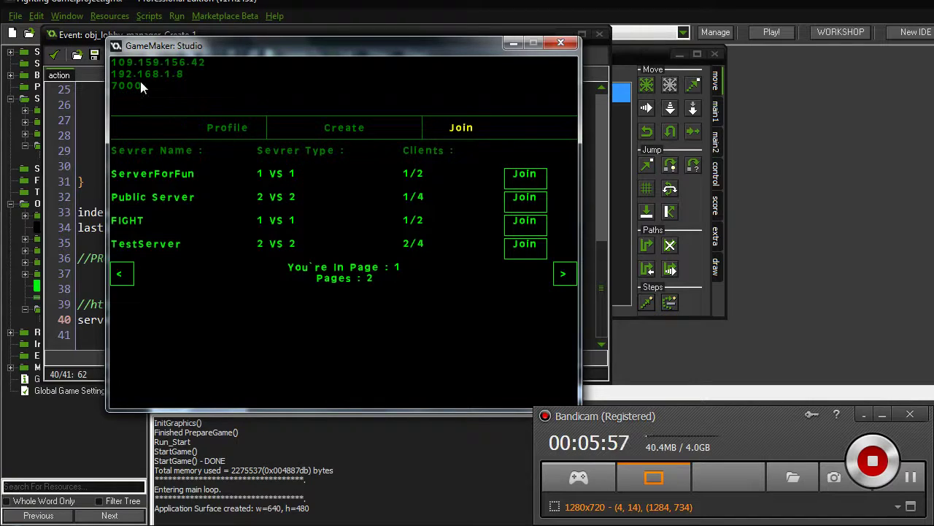
pyautogui.click(528, 203)
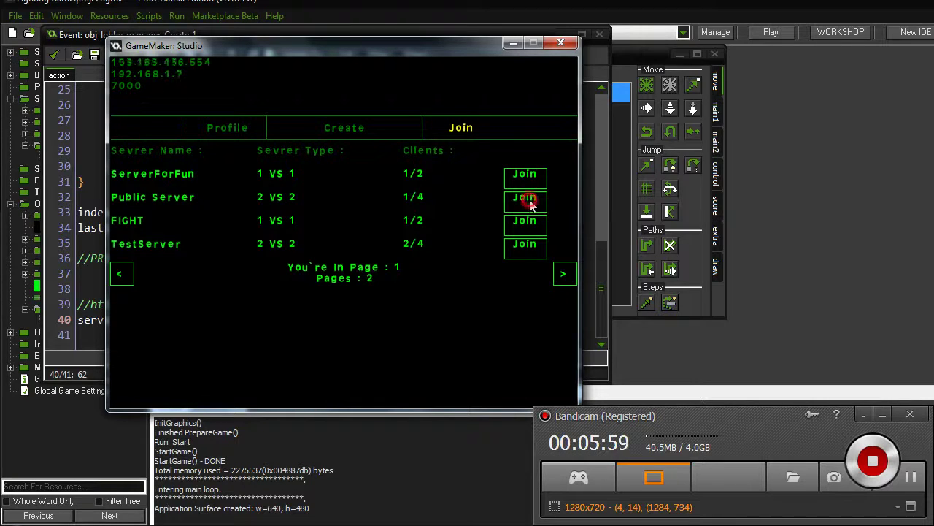
pyautogui.click(563, 274)
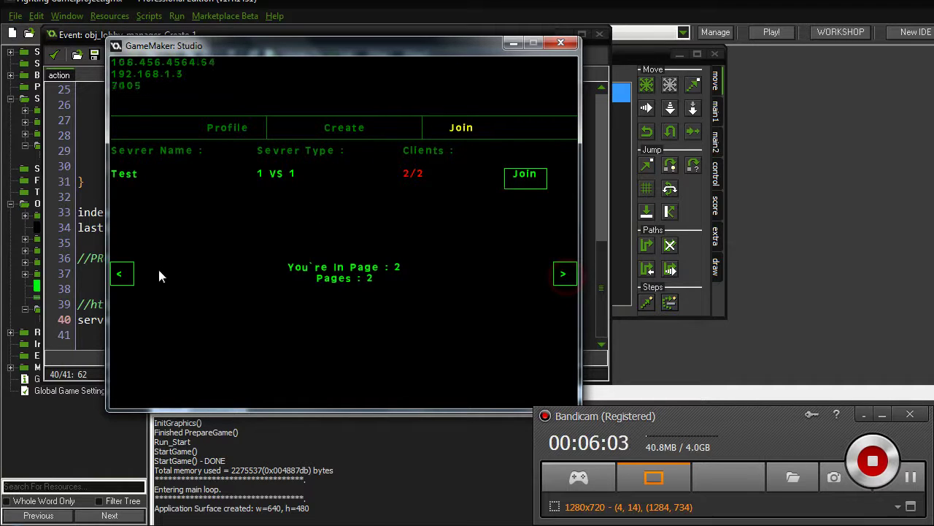
pyautogui.click(120, 276)
pyautogui.click(560, 42)
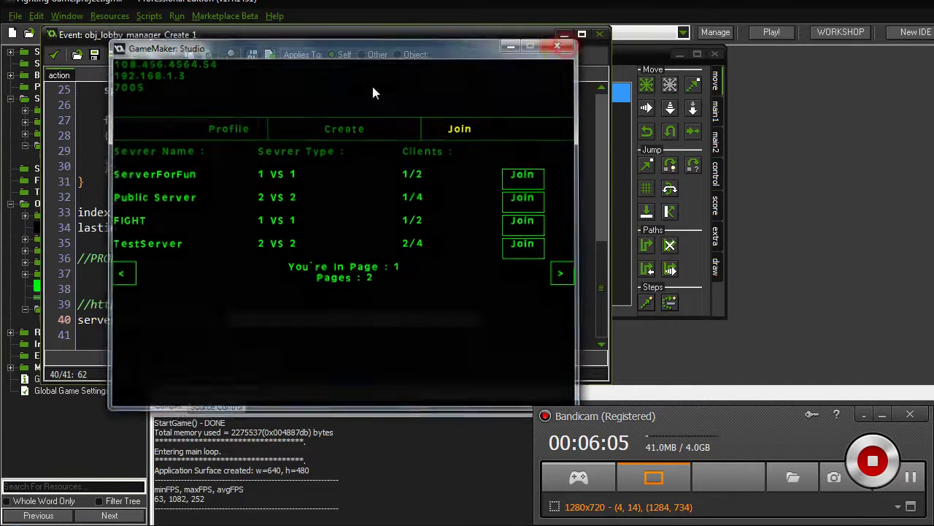
# Step: Change showedServers from 4 to 3 in the Create code, apply it and rerun the game
pyautogui.press('Up')
pyautogui.scroll(8, 187, 197)
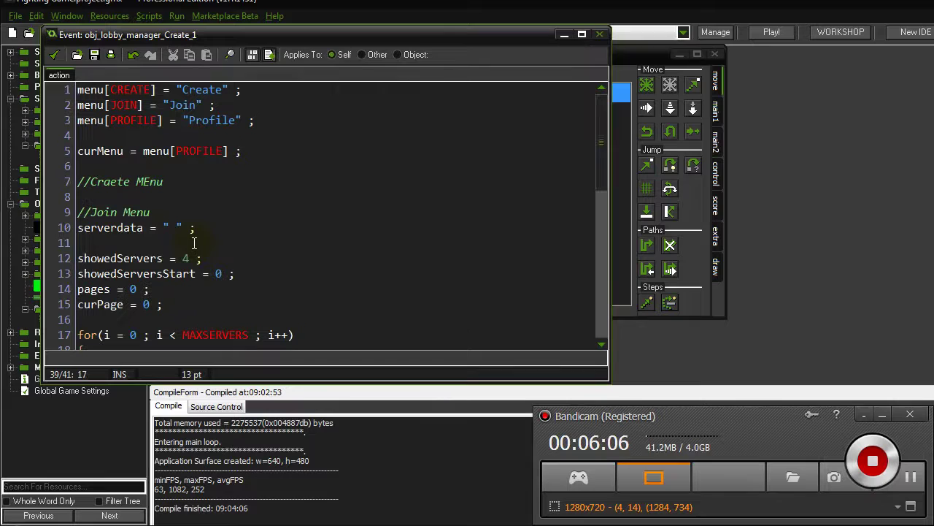
pyautogui.doubleClick(185, 258)
pyautogui.write('3')
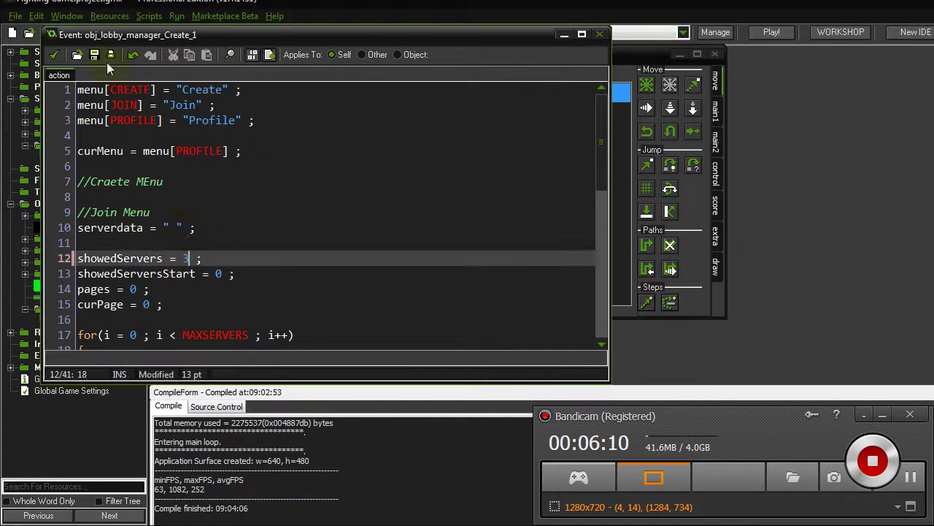
pyautogui.click(54, 55)
pyautogui.click(87, 34)
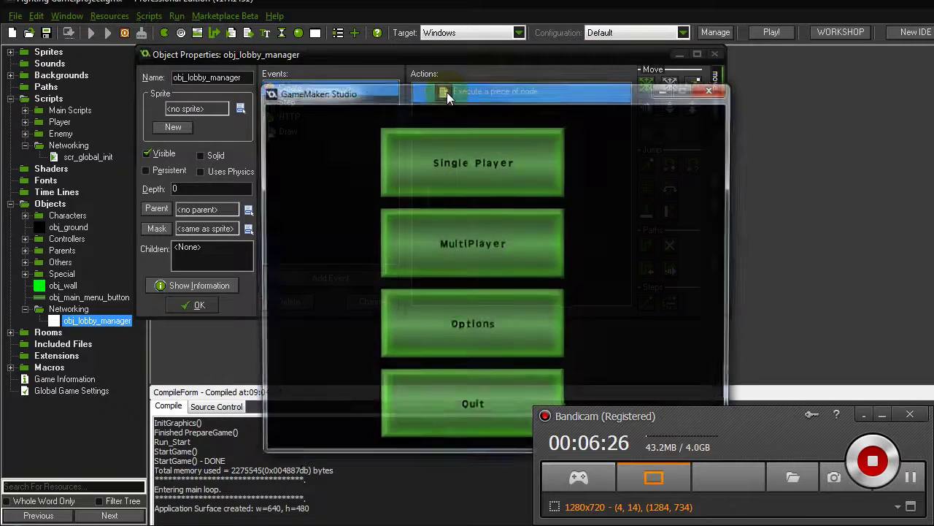
# Step: Open the game's Join list, flip between pages 1 and 2 repeatedly, then close the game
pyautogui.click(460, 259)
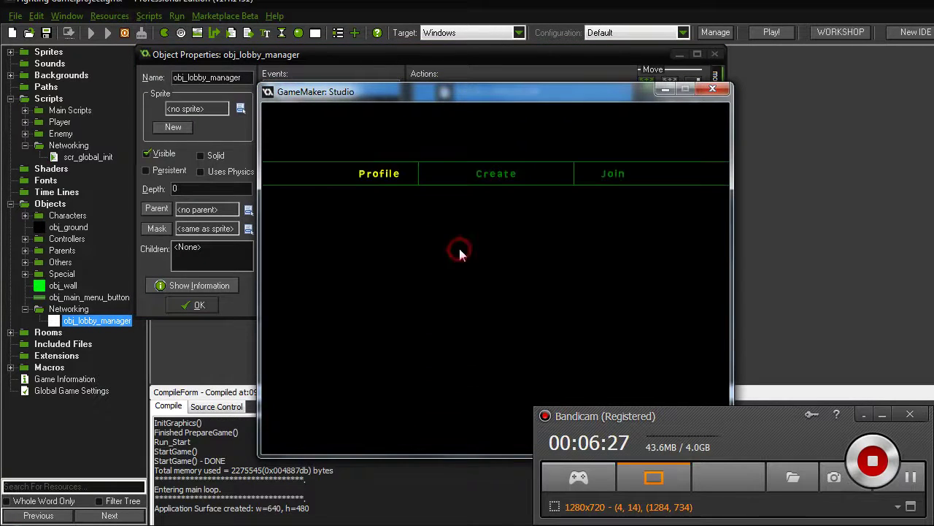
pyautogui.click(613, 173)
pyautogui.click(713, 298)
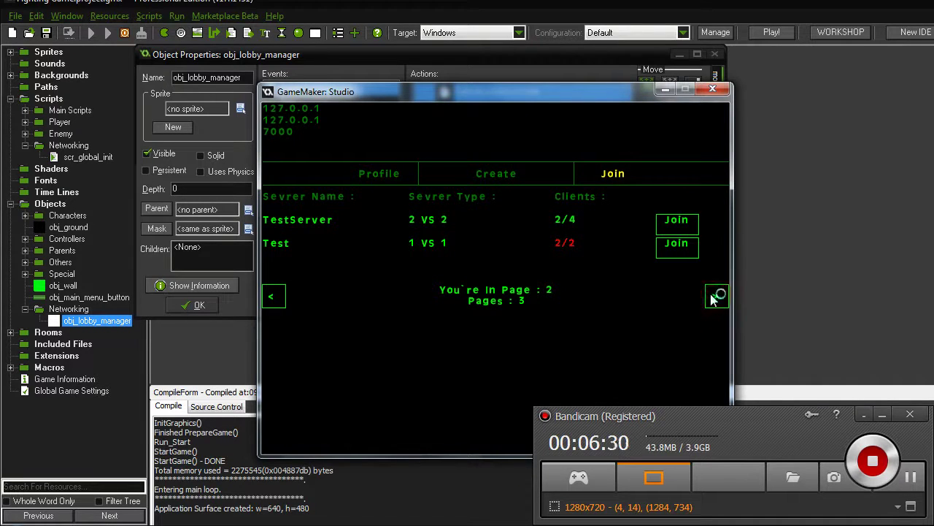
pyautogui.click(280, 304)
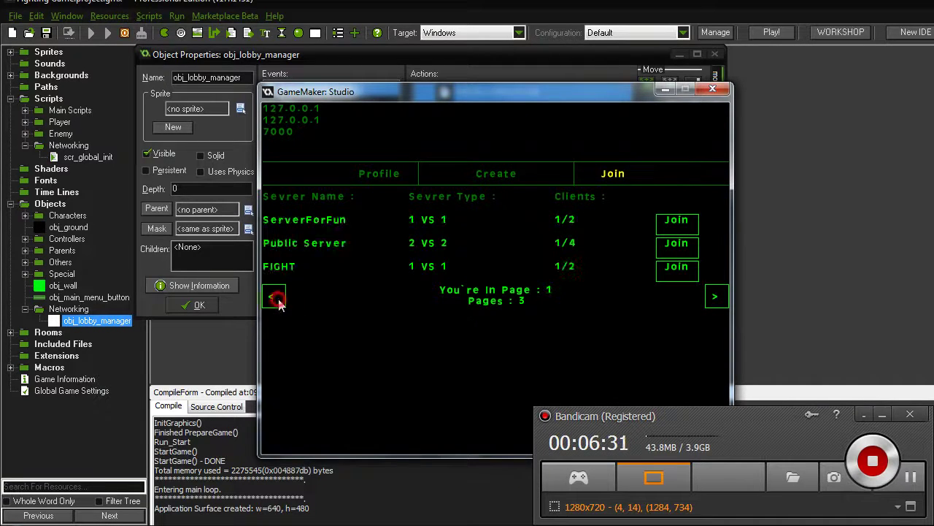
pyautogui.click(716, 298)
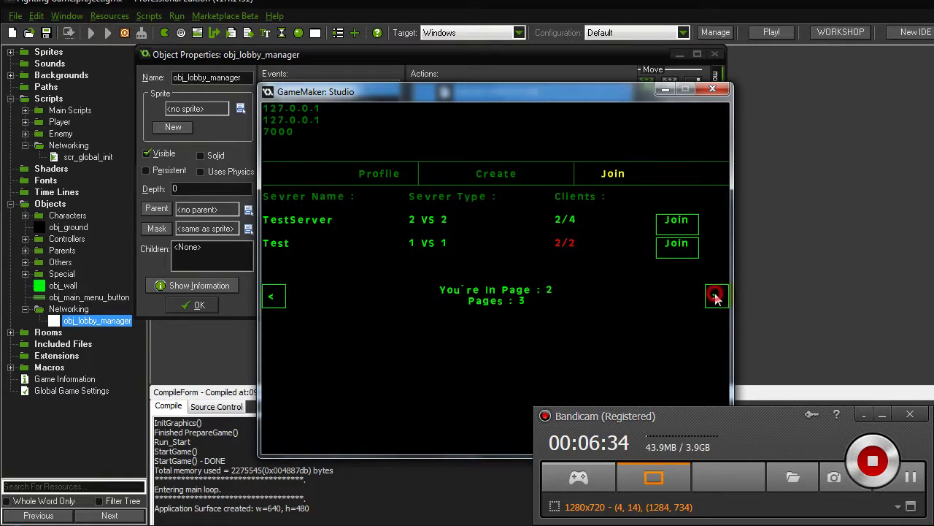
pyautogui.click(272, 297)
pyautogui.click(723, 294)
pyautogui.click(268, 297)
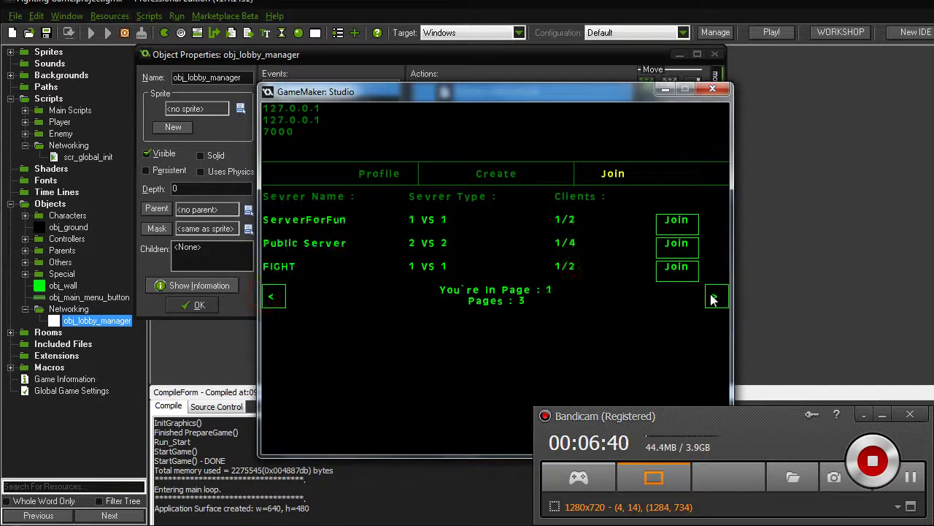
pyautogui.click(714, 296)
pyautogui.click(271, 296)
pyautogui.click(713, 88)
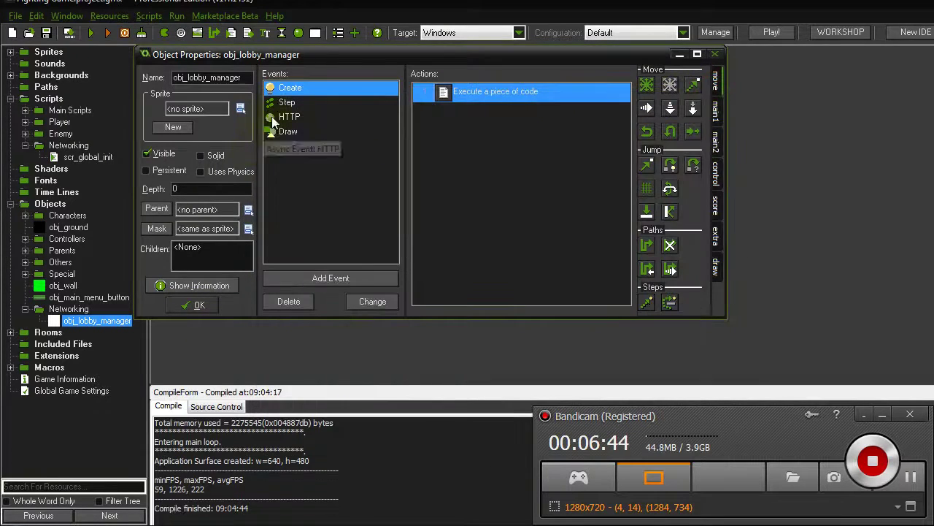
# Step: Open obj_lobby_manager's Step event code and scroll to the page-count block
pyautogui.click(287, 103)
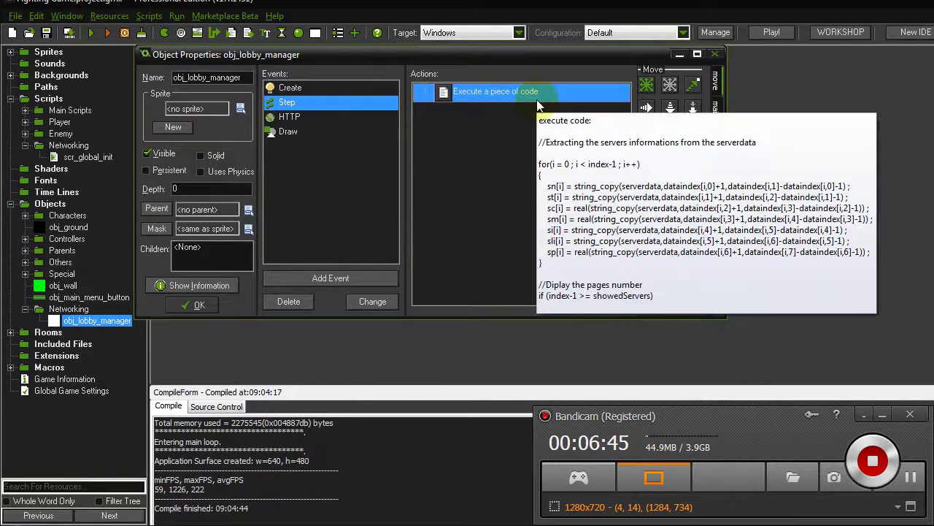
pyautogui.doubleClick(512, 96)
pyautogui.click(325, 214)
pyautogui.scroll(-2, 314, 222)
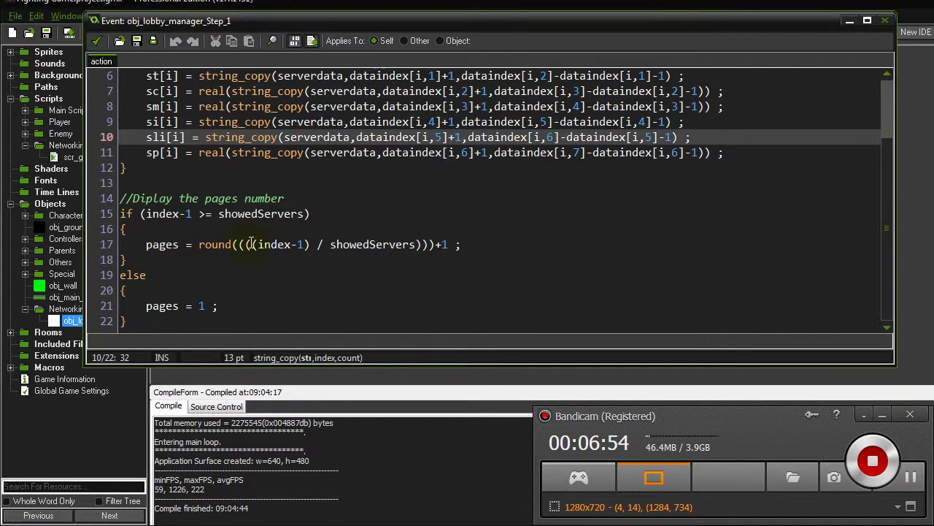
# Step: Remove the round call and trailing +1 from line 17's pages formula
pyautogui.moveTo(250, 243); pyautogui.dragTo(200, 246)
pyautogui.write('(')
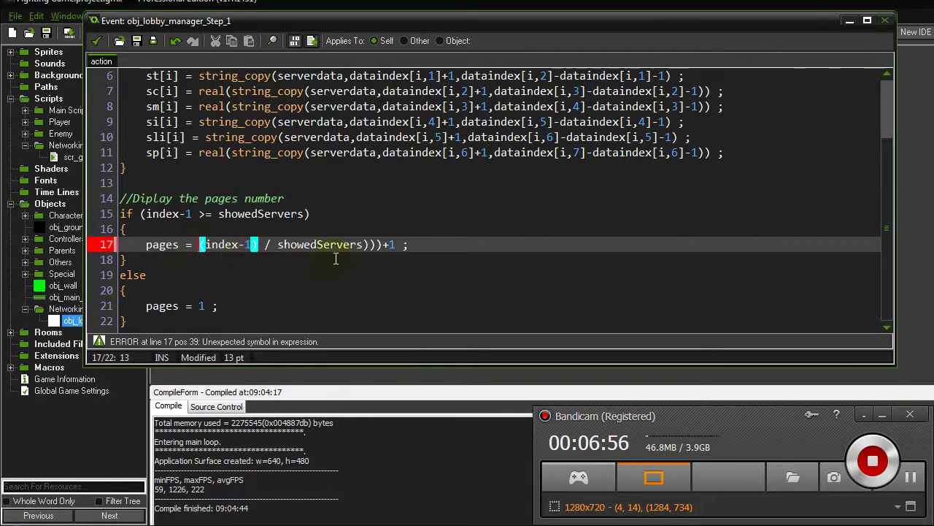
pyautogui.moveTo(396, 245)
pyautogui.mouseDown()
pyautogui.moveTo(341, 246)
pyautogui.moveTo(369, 248)
pyautogui.moveTo(358, 249)
pyautogui.mouseUp()
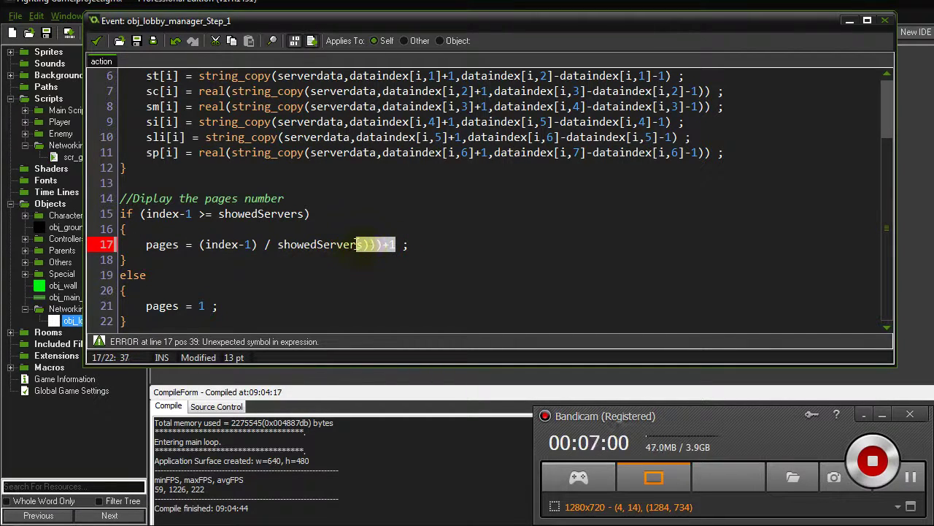
pyautogui.write('s')
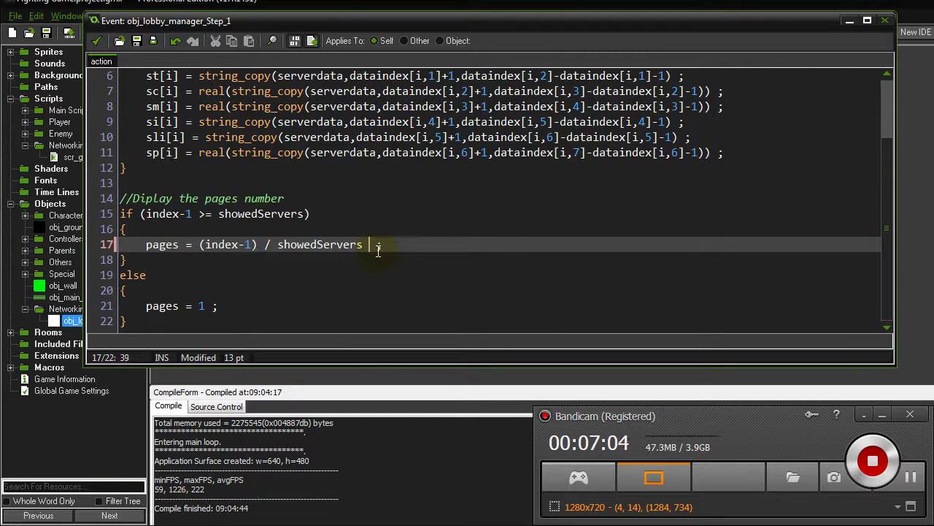
pyautogui.write(' )')
# Step: Append - ((index-1) % showedServers) to the pages formula, pasting the copied showedServers name
pyautogui.click(193, 244)
pyautogui.write('(')
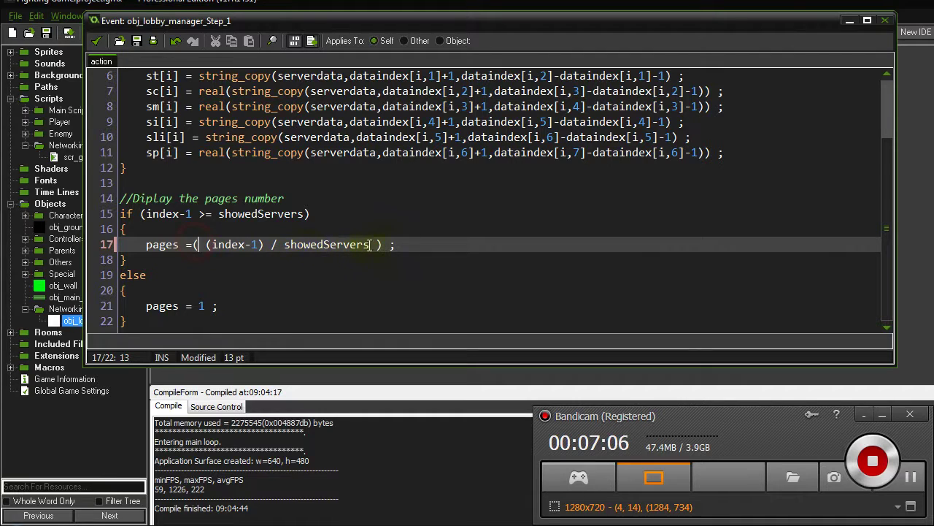
pyautogui.click(390, 245)
pyautogui.write('-')
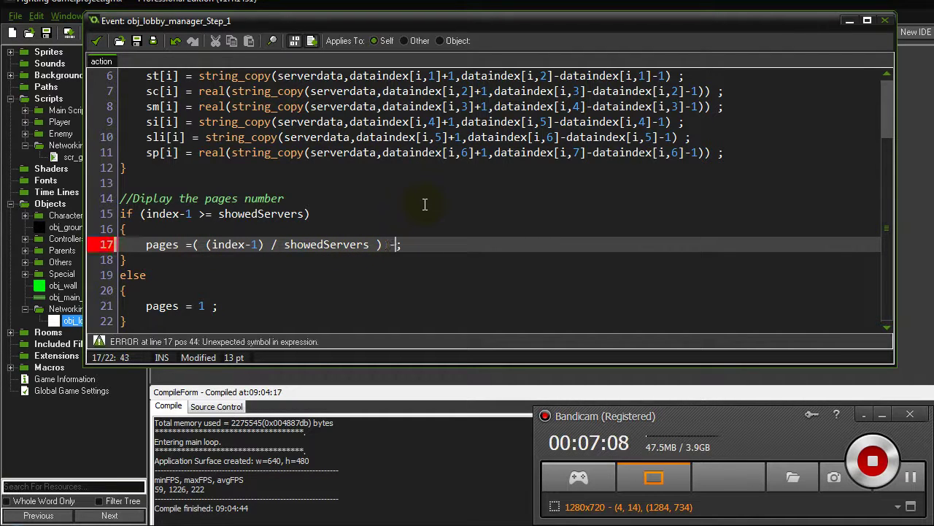
pyautogui.write(' (')
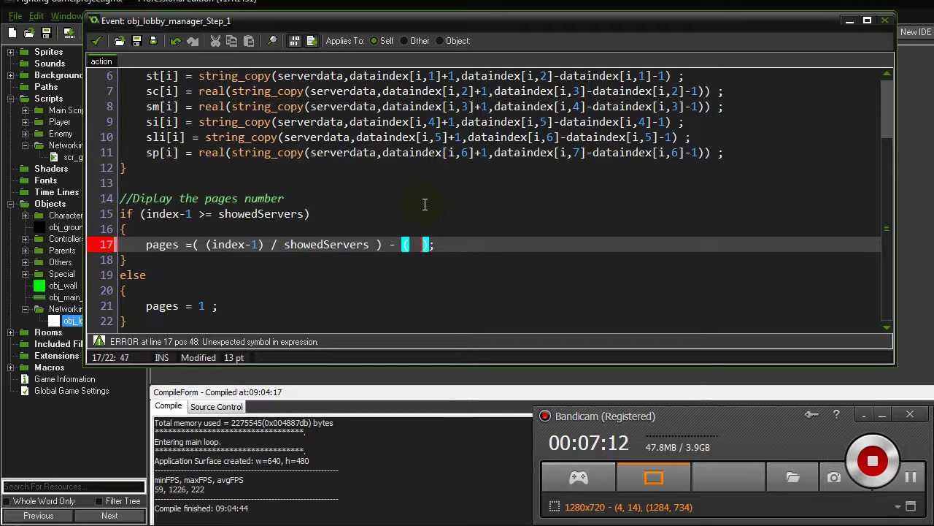
pyautogui.write(' (in')
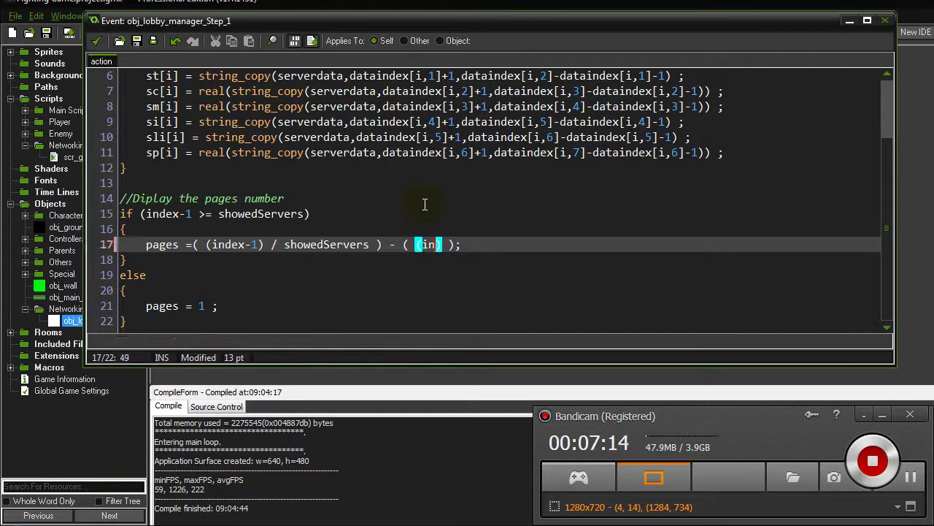
pyautogui.write('dex-1)')
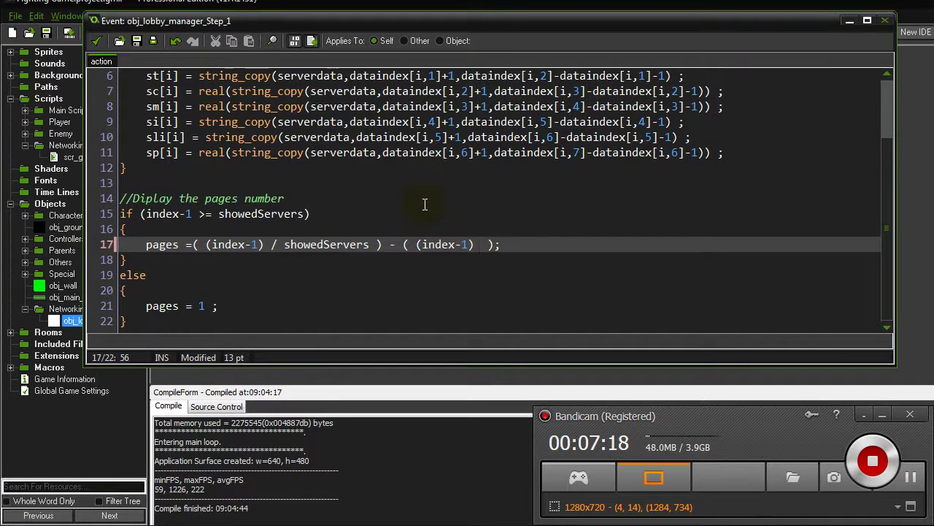
pyautogui.write(' %')
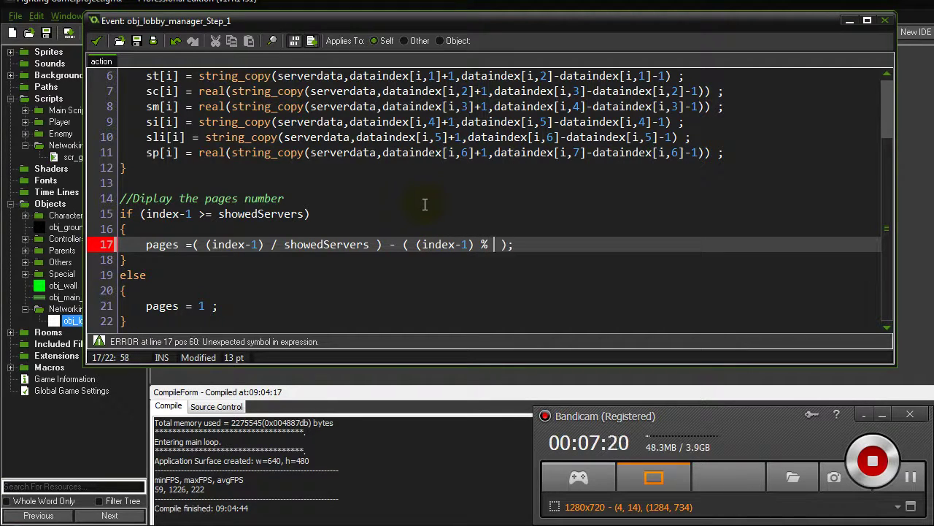
pyautogui.doubleClick(305, 247)
pyautogui.hotkey('ctrl', 'c')
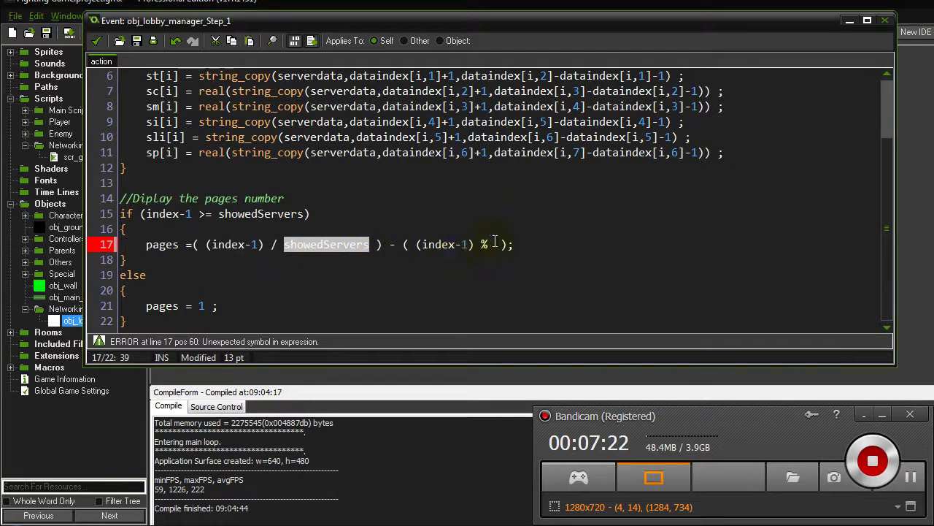
pyautogui.click(501, 245)
pyautogui.hotkey('ctrl', 'v')
# Step: Close the Step code and properties, then rebuild and run the game
pyautogui.click(95, 41)
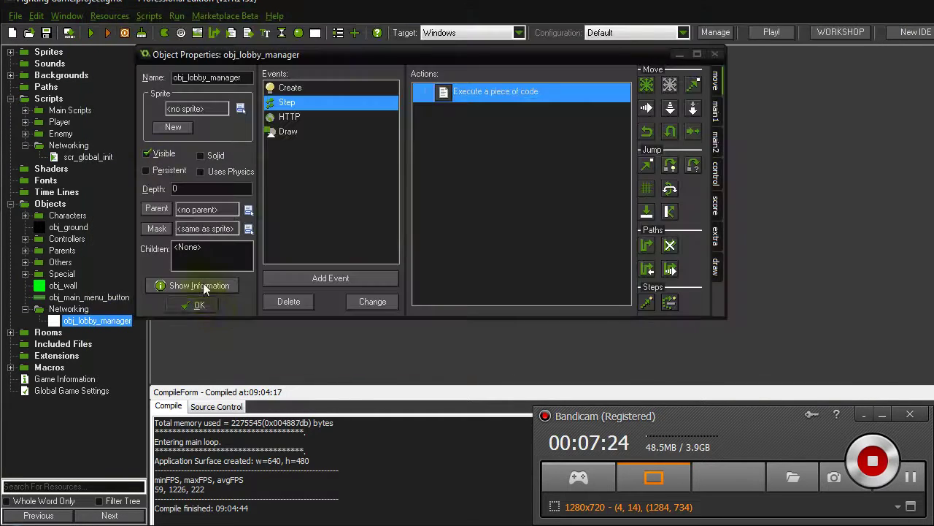
pyautogui.click(200, 306)
pyautogui.click(91, 34)
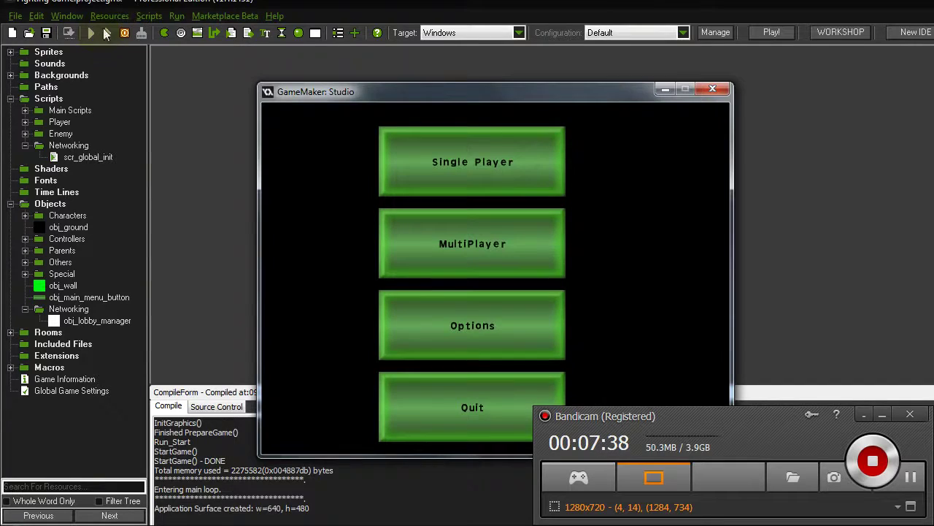
# Step: Open the Join list and flip between server-list pages 1 and 2 twice
pyautogui.click(542, 215)
pyautogui.click(600, 178)
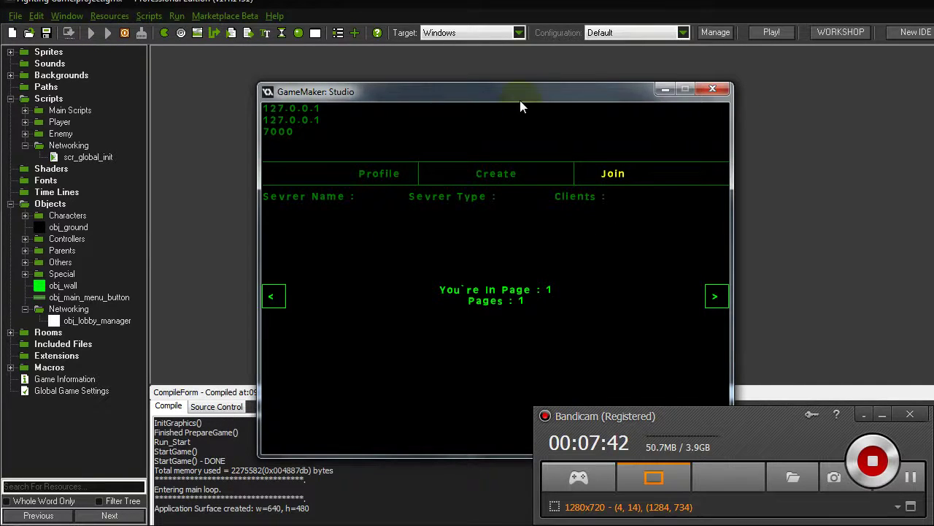
pyautogui.moveTo(520, 106)
pyautogui.mouseDown()
pyautogui.moveTo(387, 62)
pyautogui.moveTo(440, 67)
pyautogui.mouseUp()
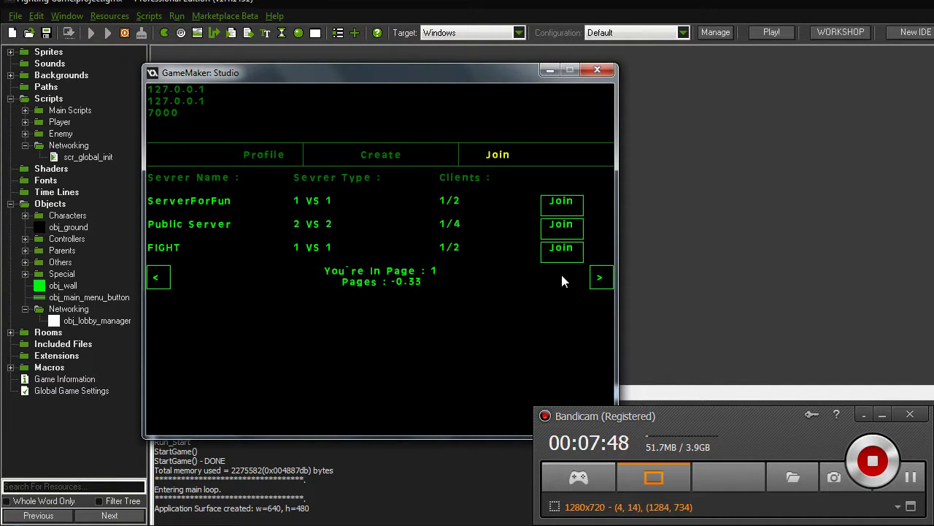
pyautogui.click(600, 277)
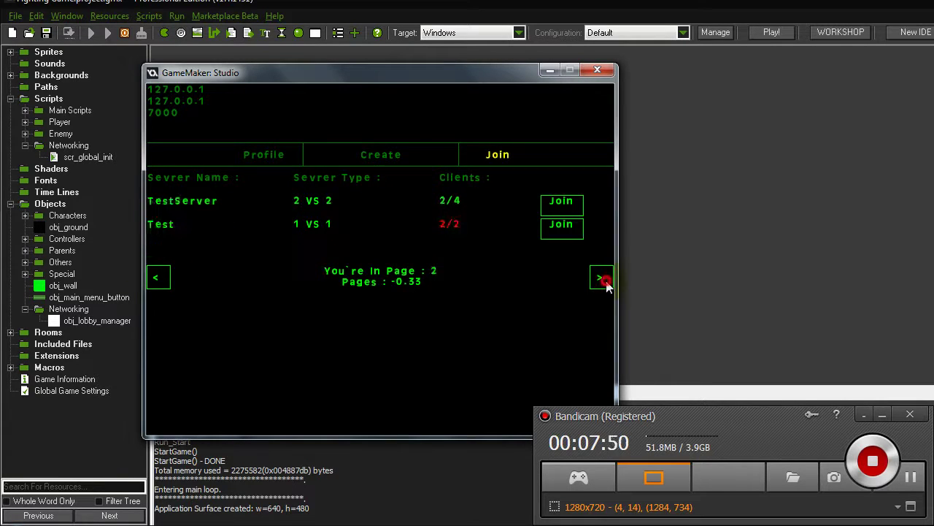
pyautogui.click(158, 277)
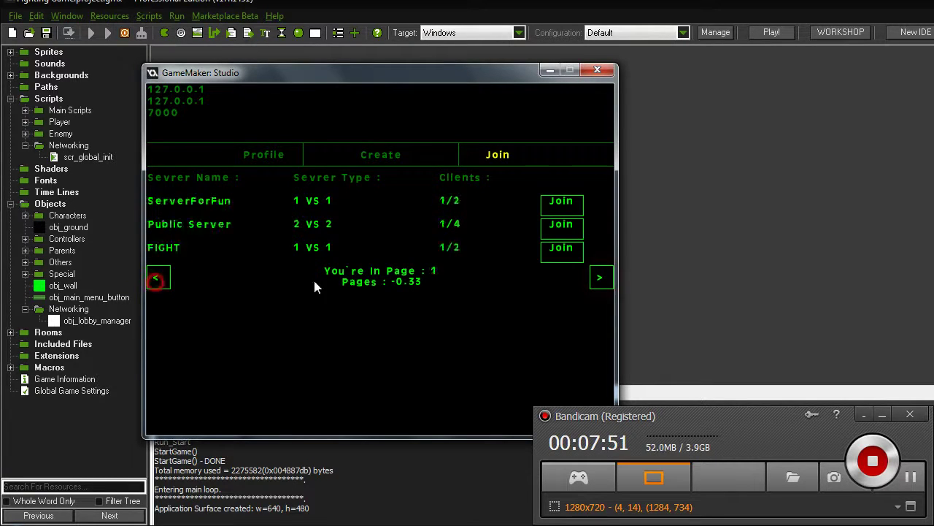
pyautogui.click(603, 279)
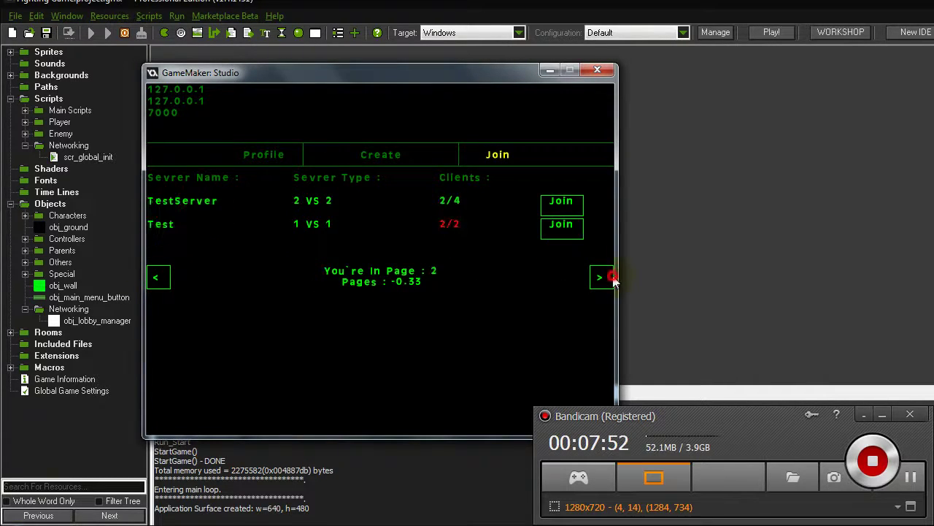
pyautogui.click(158, 279)
# Step: Close the running game and open obj_lobby_manager's properties on its Step event
pyautogui.click(597, 69)
pyautogui.doubleClick(88, 157)
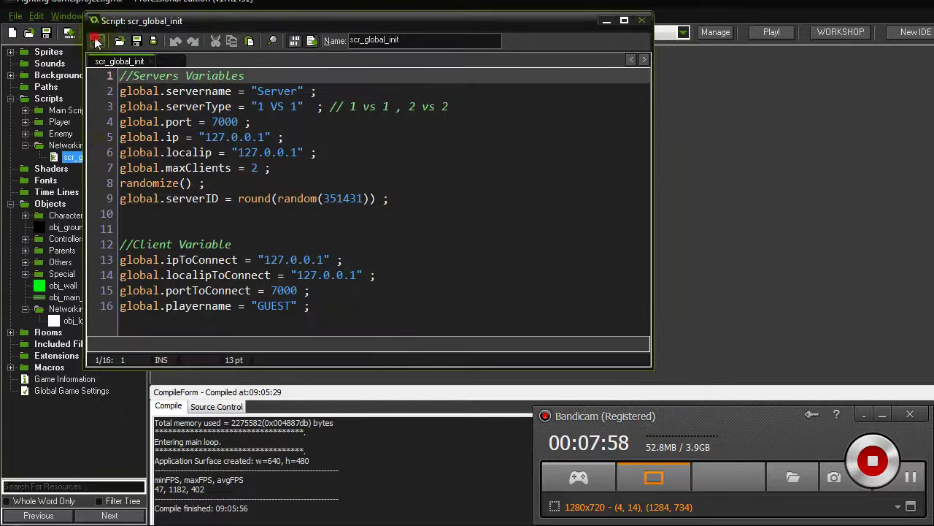
pyautogui.click(98, 36)
pyautogui.click(80, 321)
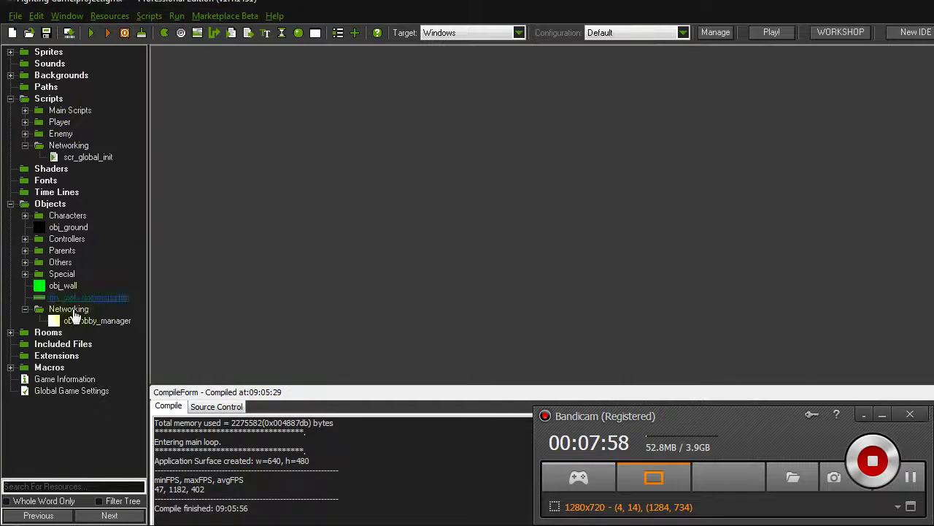
pyautogui.doubleClick(80, 321)
pyautogui.click(277, 117)
pyautogui.click(325, 103)
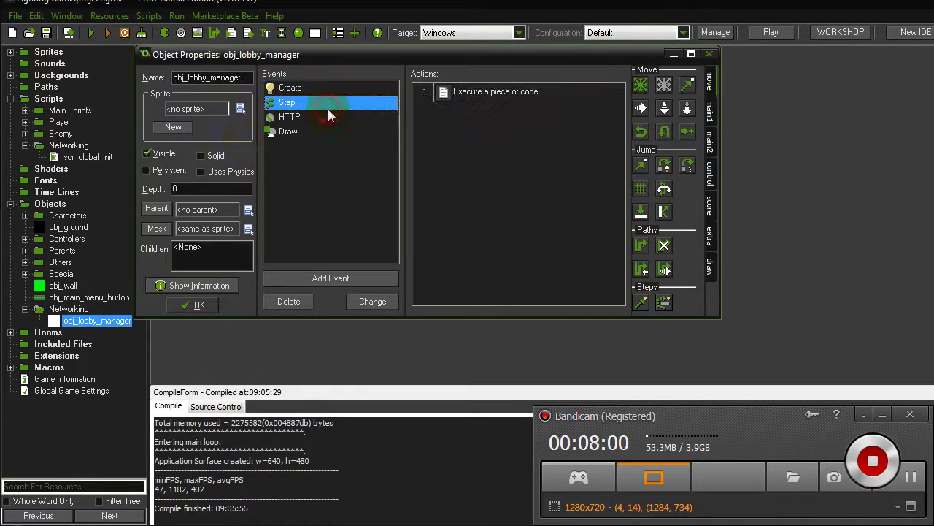
# Step: Open the Step event's code and scroll down to the pages formula on line 17
pyautogui.click(477, 97)
pyautogui.doubleClick(477, 97)
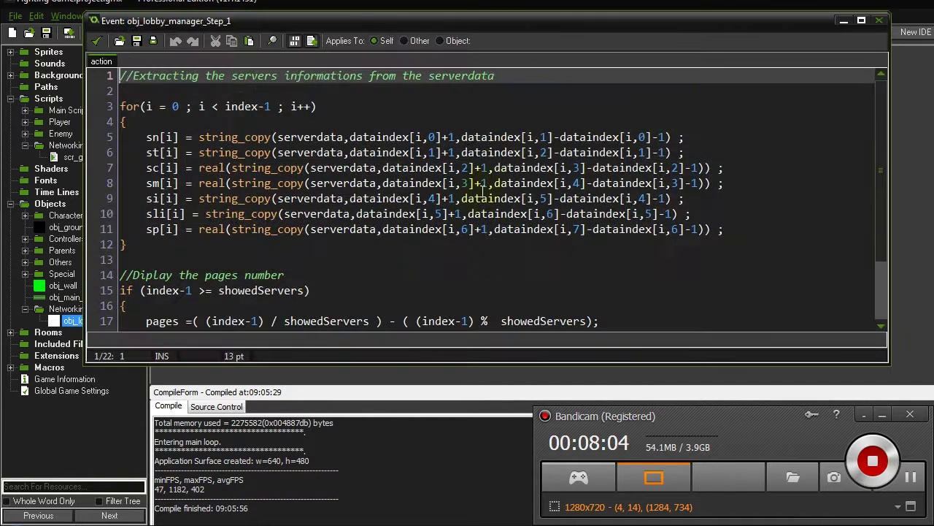
pyautogui.click(483, 194)
pyautogui.click(95, 42)
pyautogui.click(288, 131)
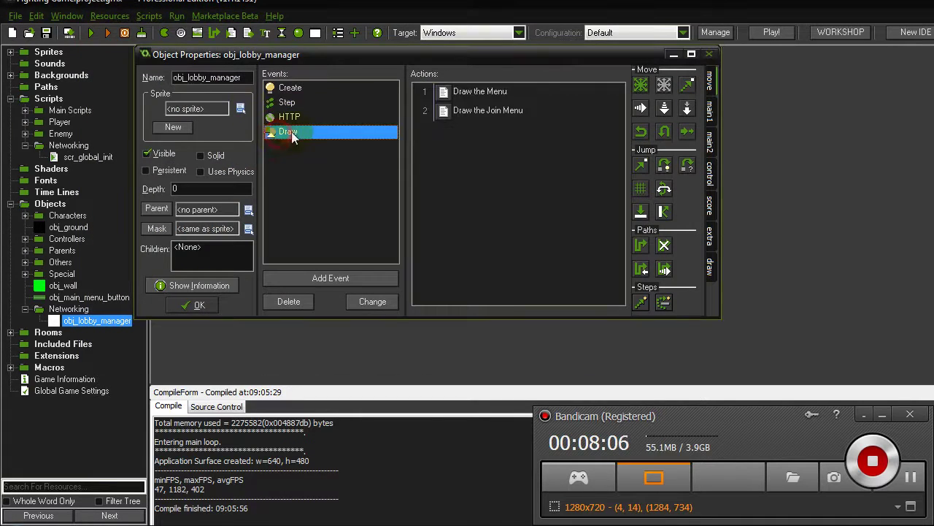
pyautogui.click(330, 102)
pyautogui.doubleClick(467, 92)
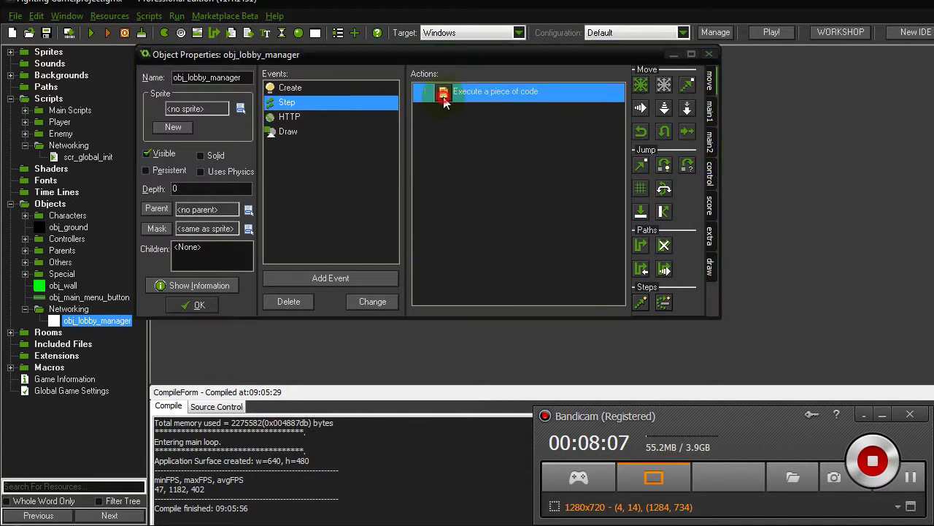
pyautogui.click(375, 183)
pyautogui.scroll(-2, 345, 230)
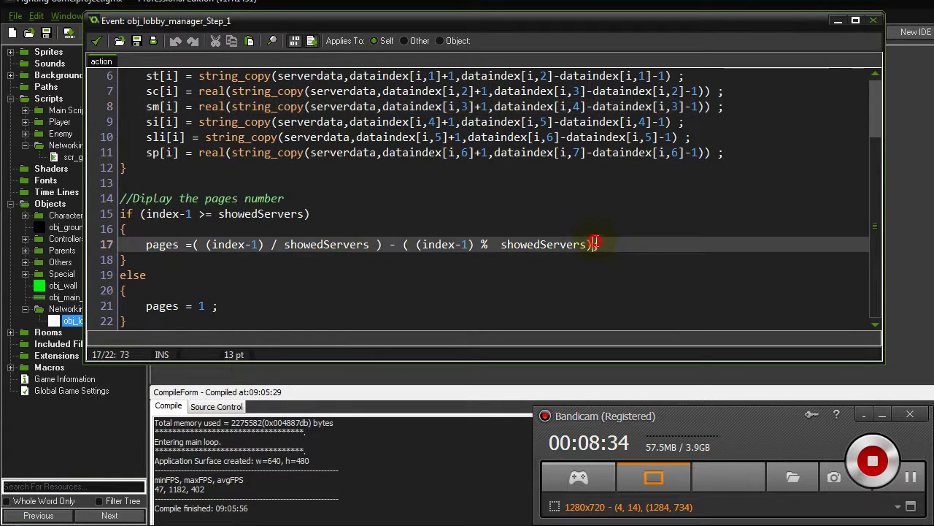
# Step: Remove '- ((index-1) % showedServers)' and wrap the division in round(), then save the code
pyautogui.moveTo(594, 244); pyautogui.dragTo(390, 246)
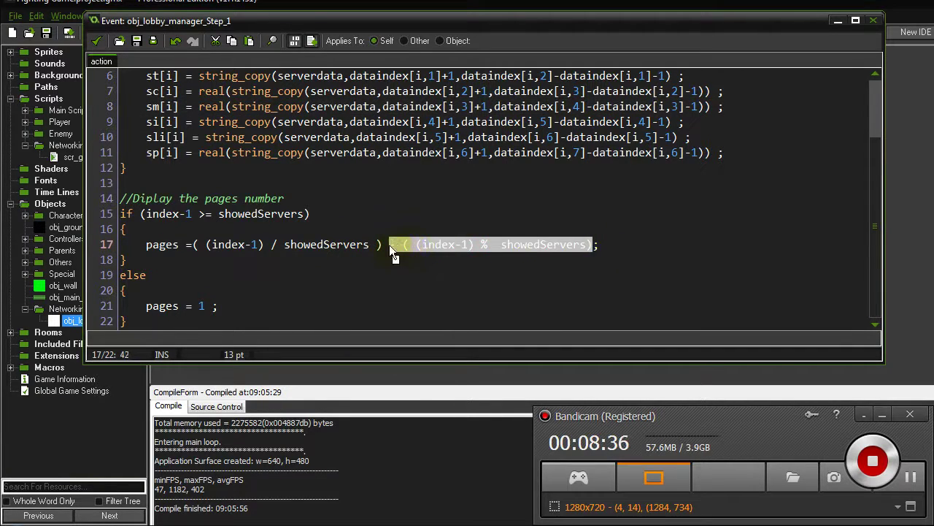
pyautogui.press('BackSpace')
pyautogui.press('BackSpace')
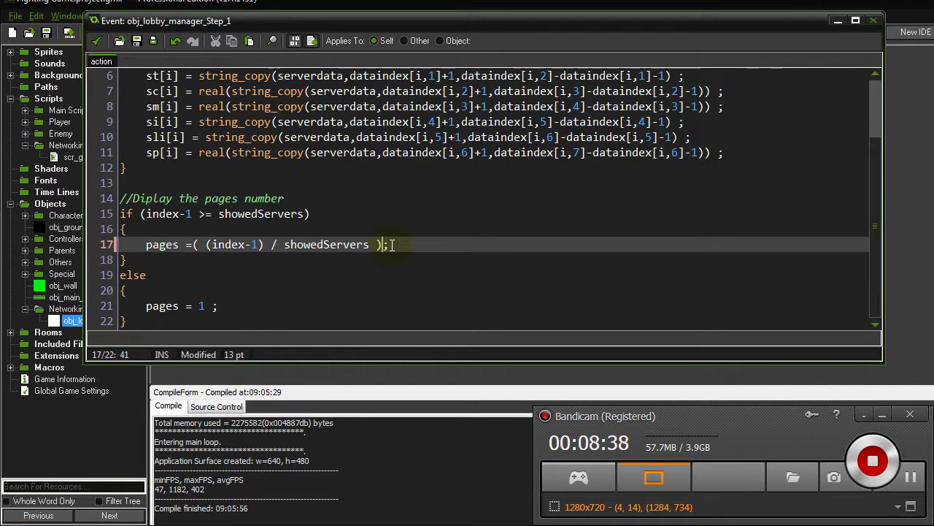
pyautogui.click(193, 245)
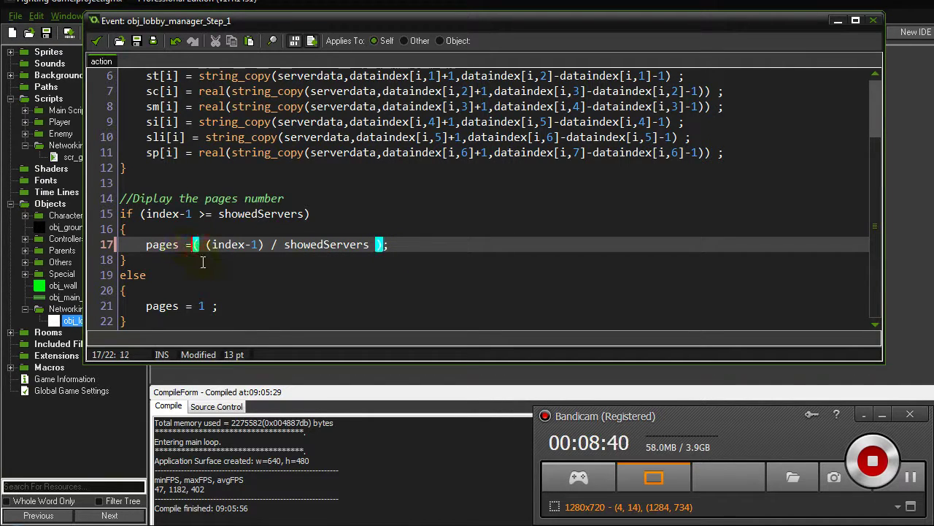
pyautogui.write('ro')
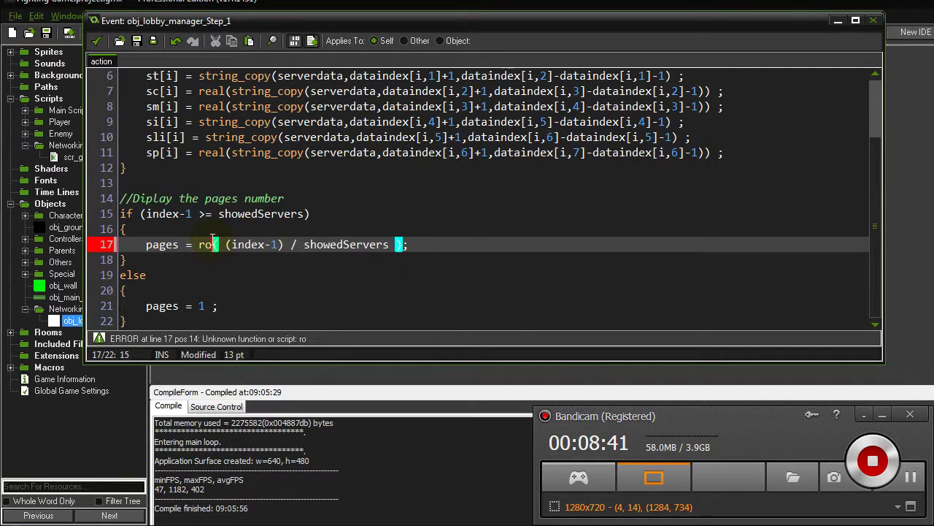
pyautogui.write('und(')
pyautogui.press('End')
pyautogui.press('BackSpace')
pyautogui.press('Left')
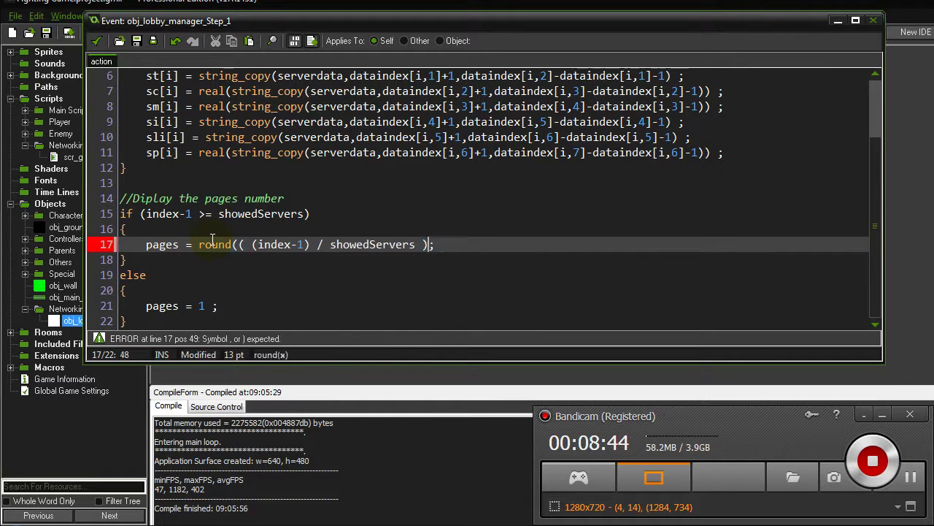
pyautogui.write(')')
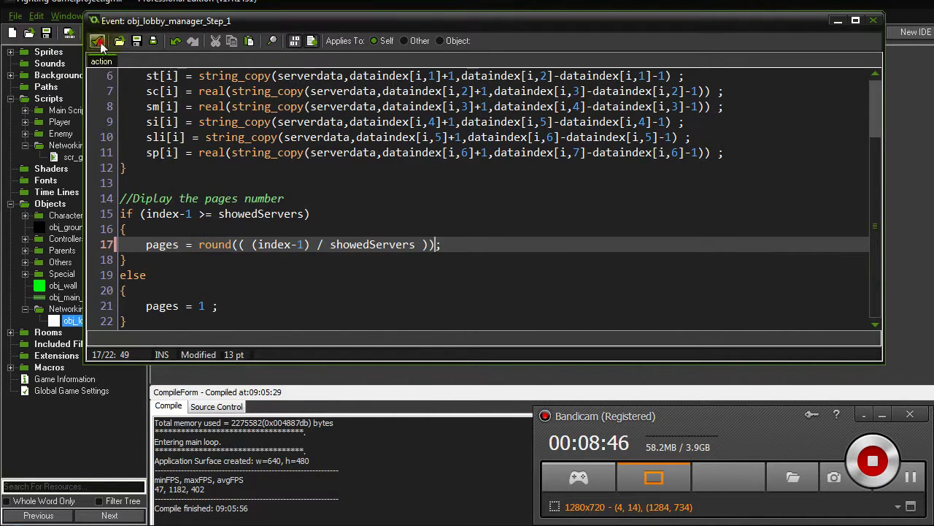
pyautogui.click(95, 41)
# Step: Confirm obj_lobby_manager, run the game into the MultiPlayer lobby, check the empty list, and exit
pyautogui.click(197, 306)
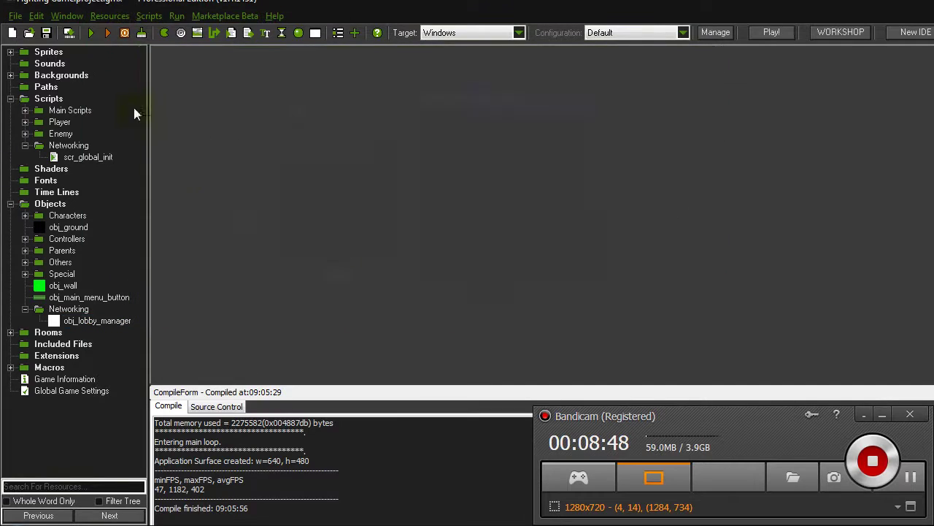
pyautogui.click(92, 33)
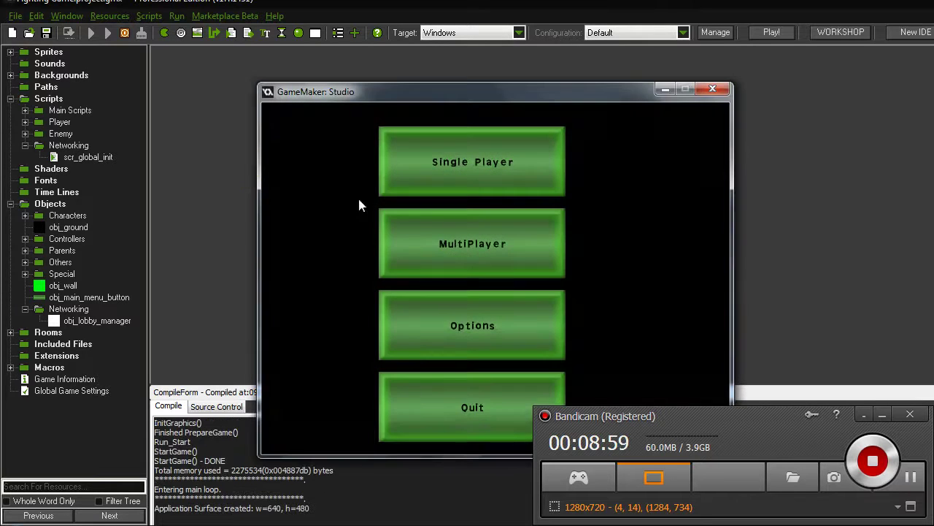
pyautogui.click(445, 246)
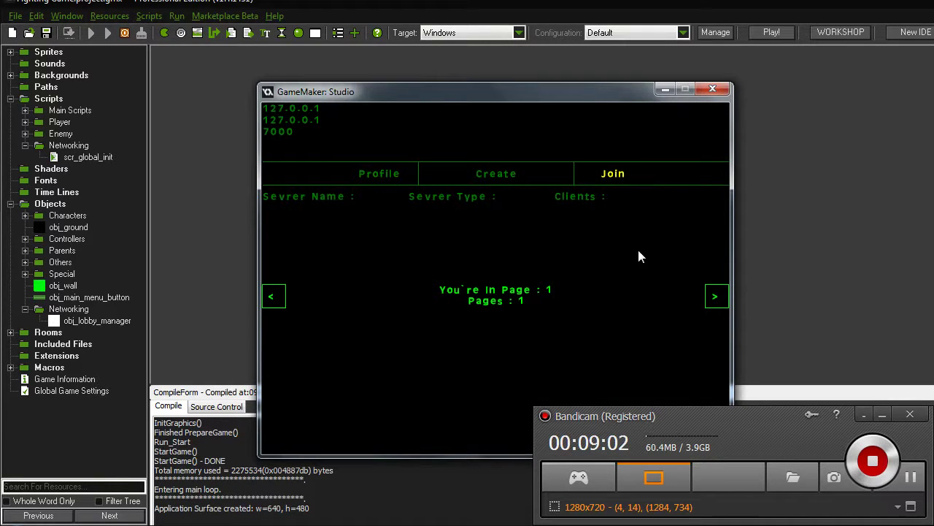
pyautogui.moveTo(589, 92); pyautogui.dragTo(475, 70)
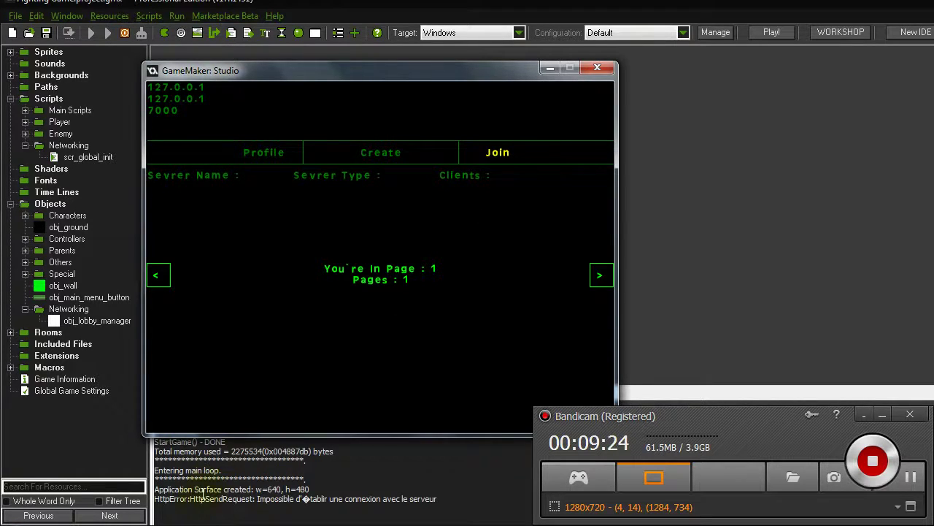
pyautogui.press('Escape')
# Step: Close the leftover game window, rerun, and confirm MultiPlayer > Join still lists no servers
pyautogui.moveTo(205, 479); pyautogui.dragTo(216, 470)
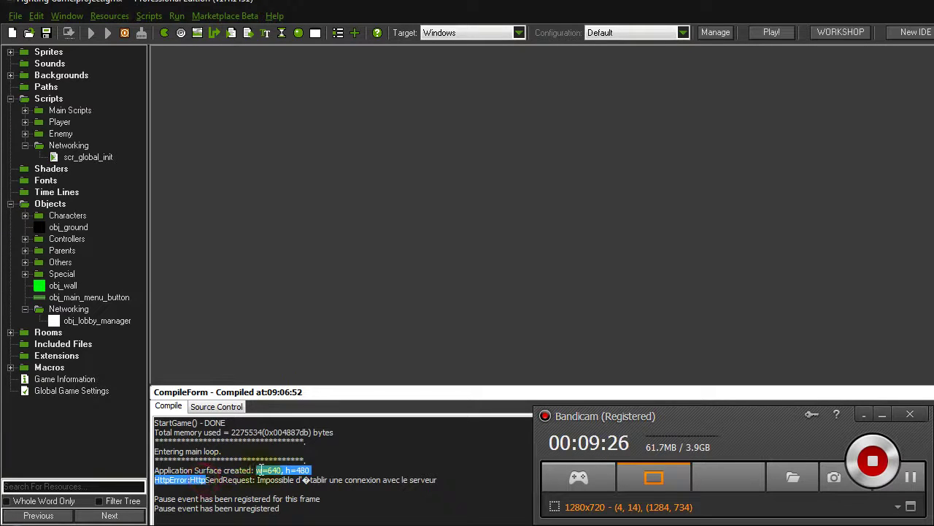
pyautogui.click(556, 515)
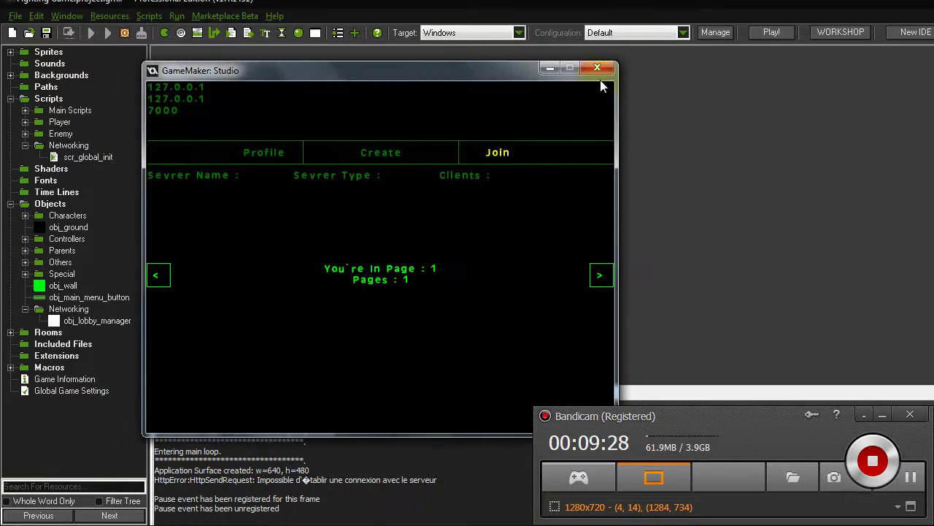
pyautogui.click(603, 80)
pyautogui.click(91, 33)
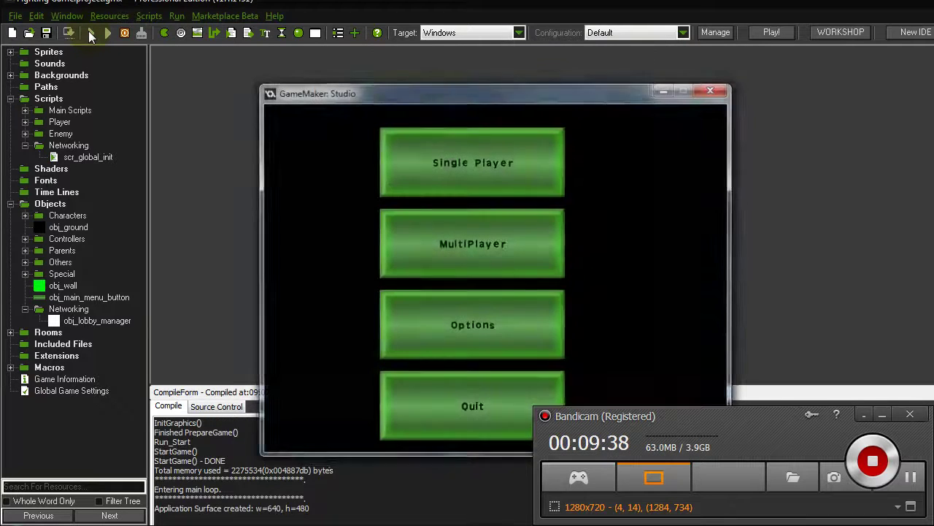
pyautogui.click(475, 257)
pyautogui.click(613, 173)
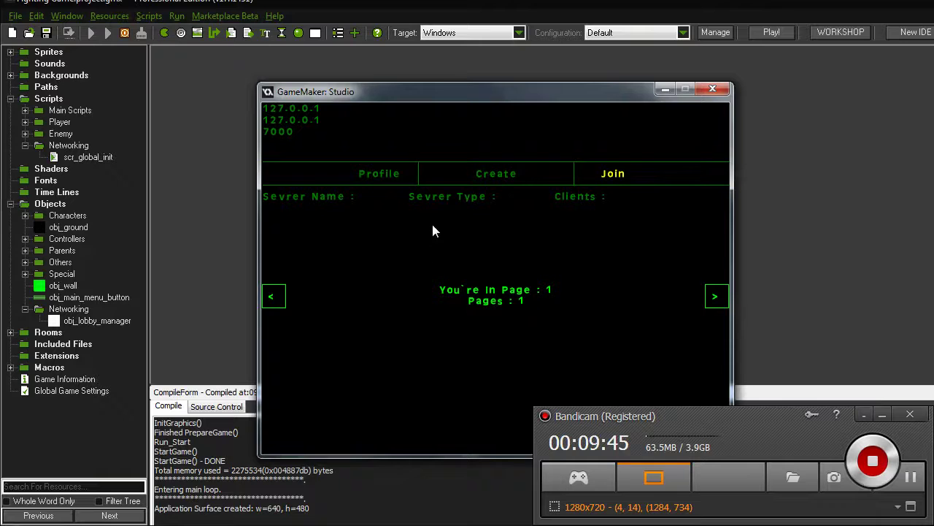
pyautogui.click(712, 88)
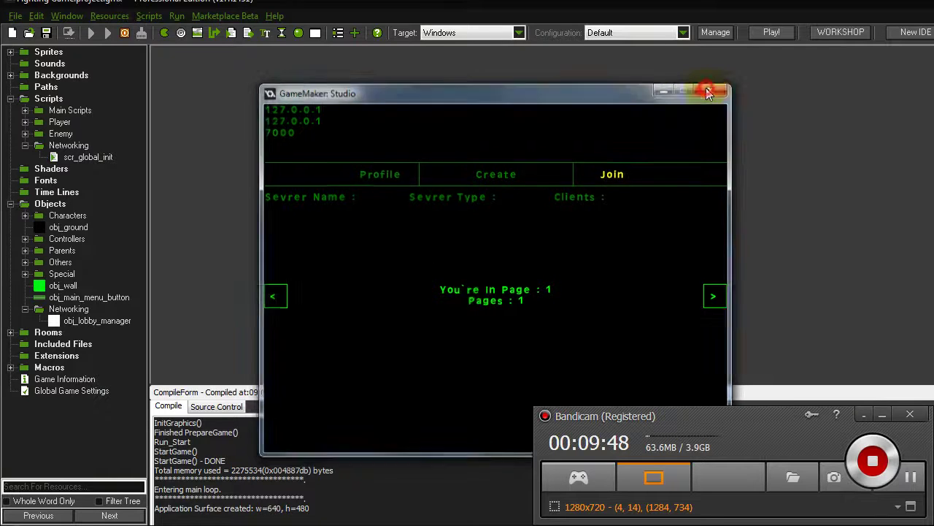
pyautogui.moveTo(759, 416)
pyautogui.mouseDown()
pyautogui.moveTo(502, 210)
pyautogui.moveTo(470, 204)
pyautogui.mouseUp()
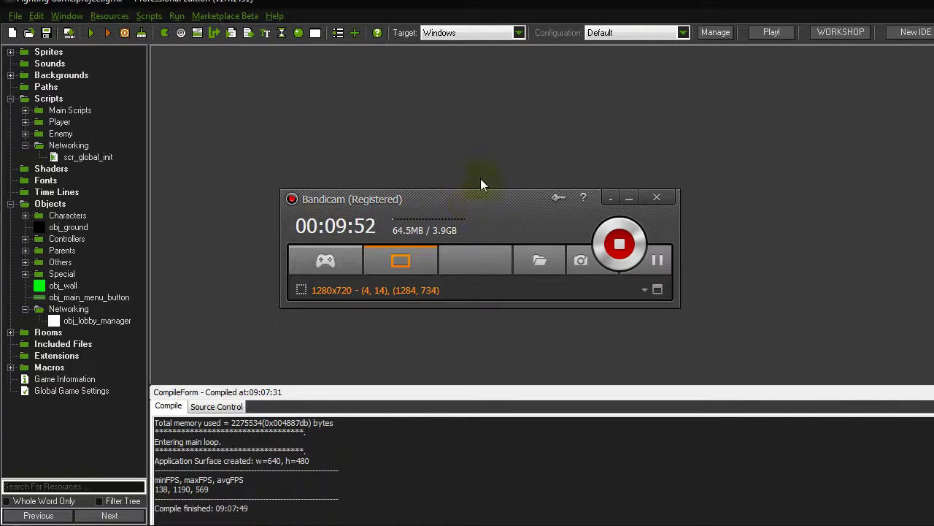